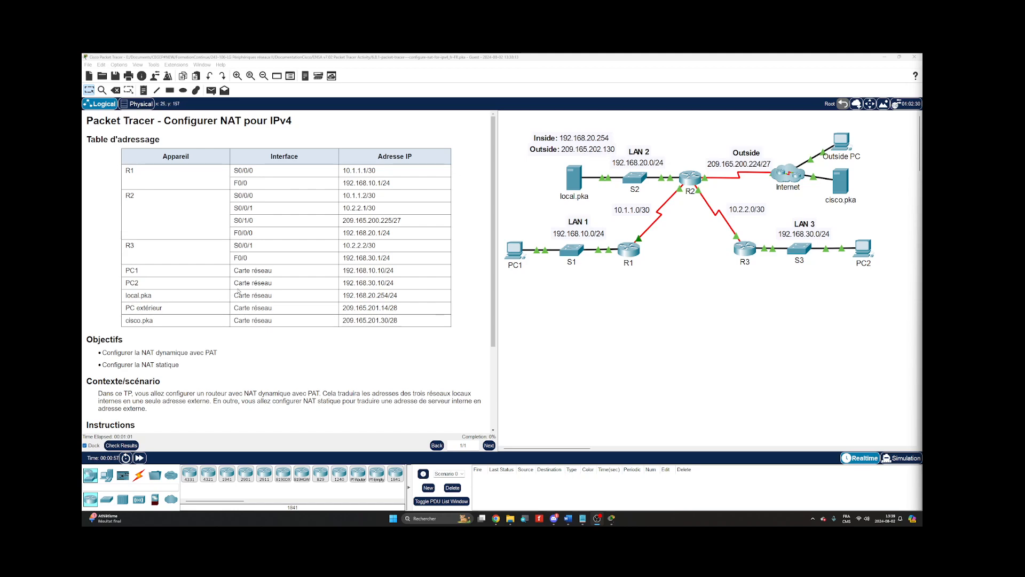
Open router R2's command line in an always-on-top window, widened and placed below the topology beside the instructions.
scroll(239, 291, "down", 1)
scroll(239, 291, "down", 5)
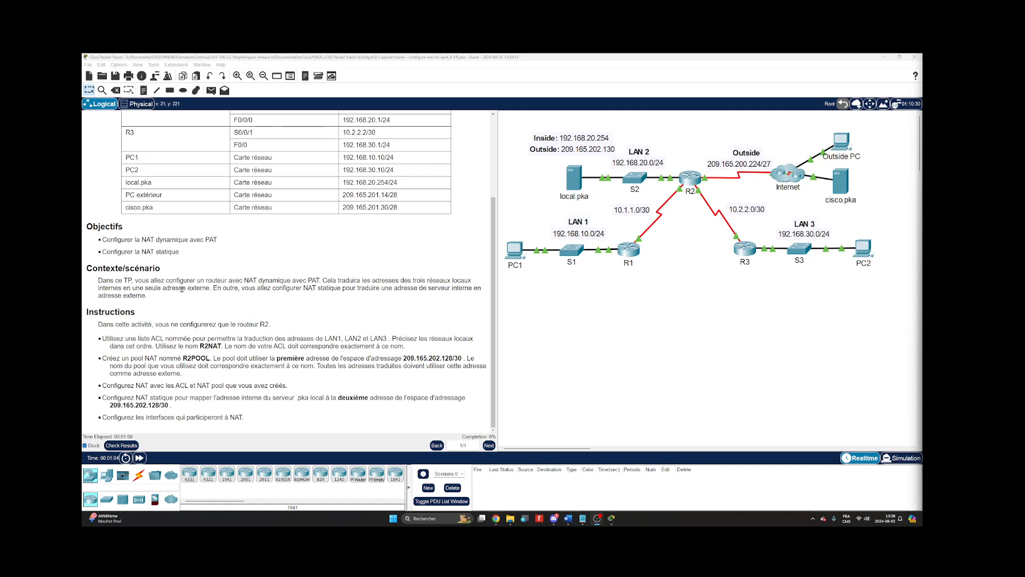
scroll(240, 223, "up", 5)
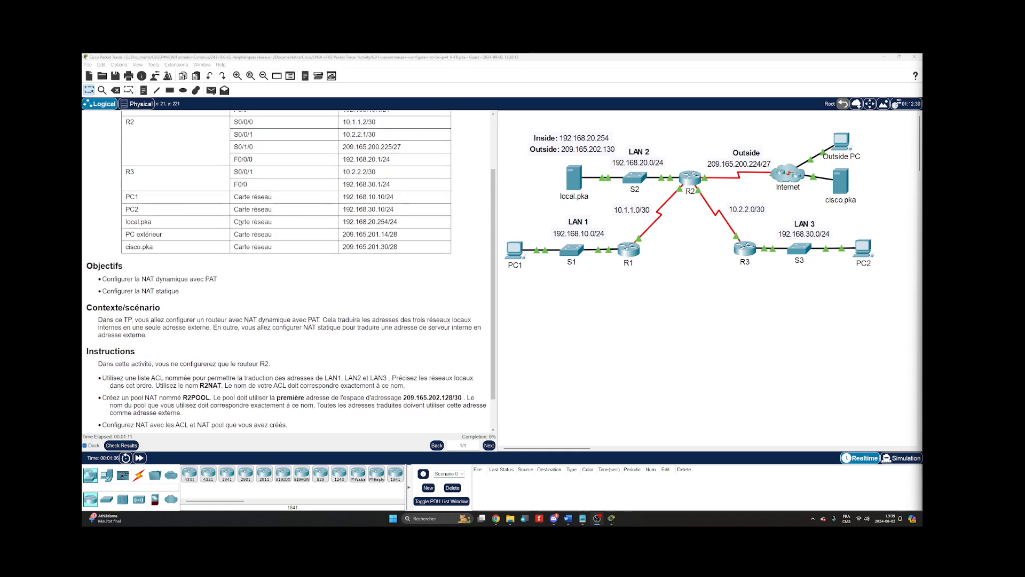
scroll(241, 223, "down", 5)
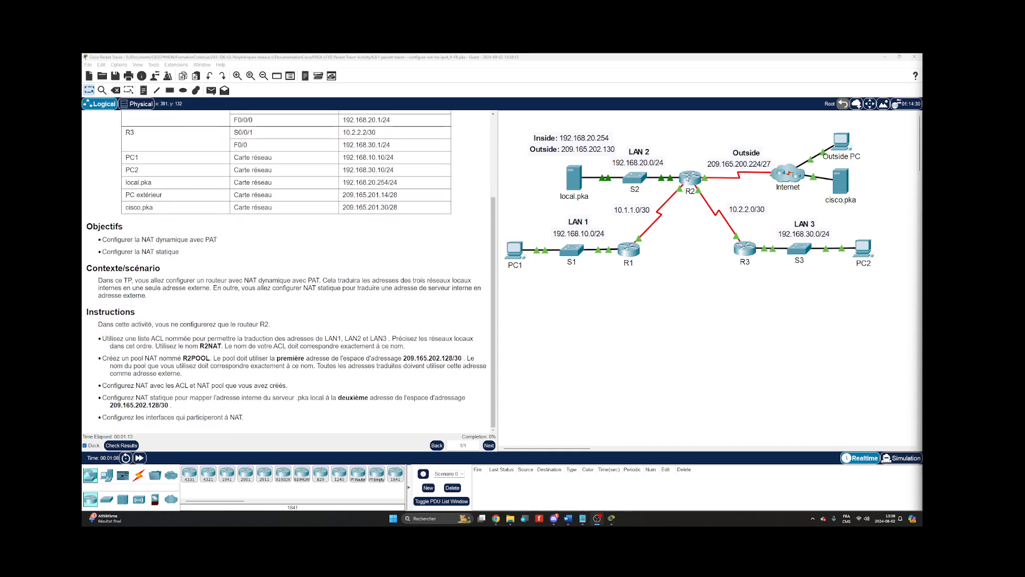
left_click(690, 178)
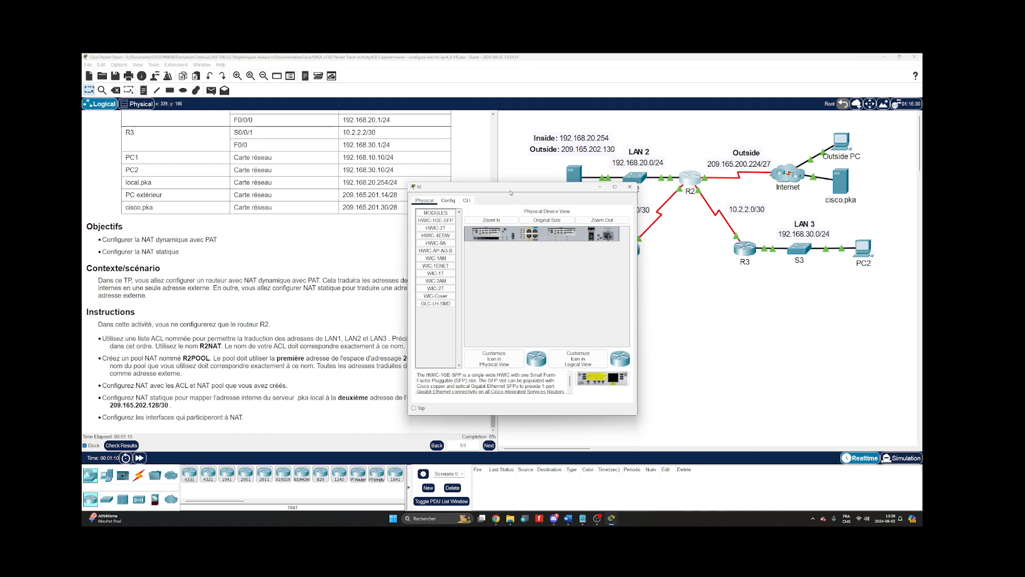
left_click_drag(511, 192, 602, 272)
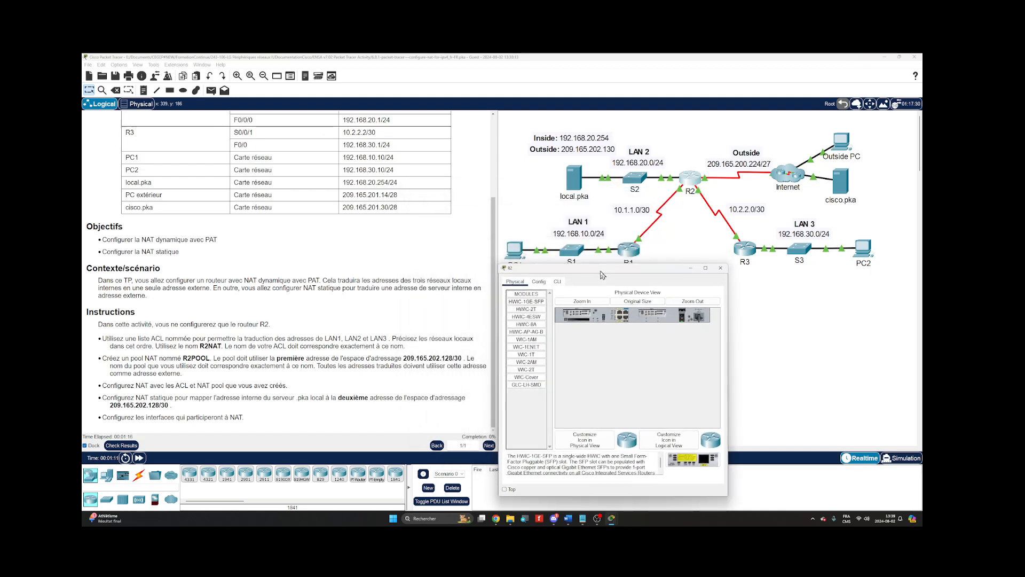
left_click(505, 489)
left_click(558, 281)
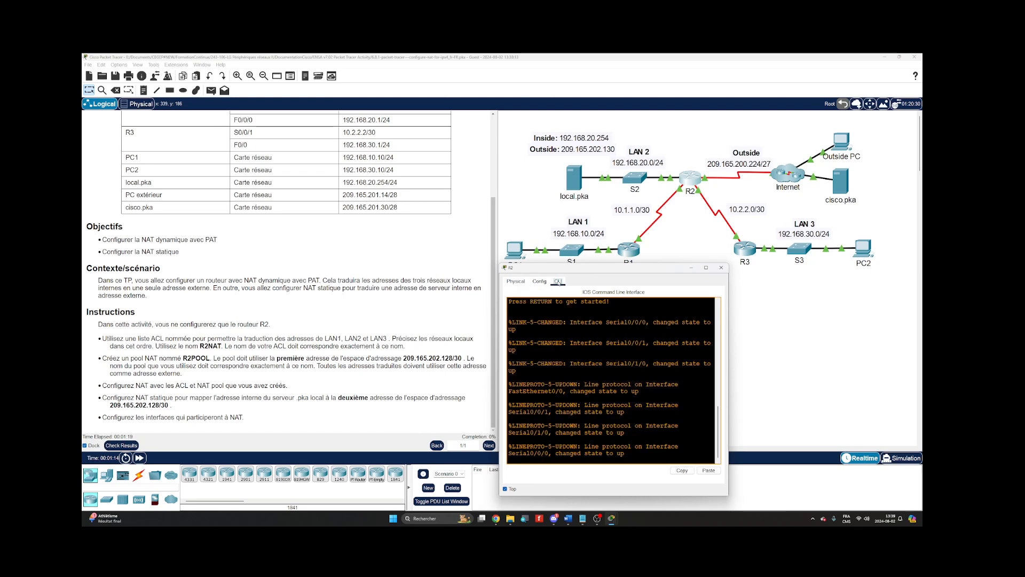
left_click_drag(610, 265, 612, 279)
left_click_drag(728, 342, 864, 332)
left_click(737, 338)
Start the console session on R2 and enter privileged mode followed by global configuration mode.
key("Return")
key("Return")
key("Return")
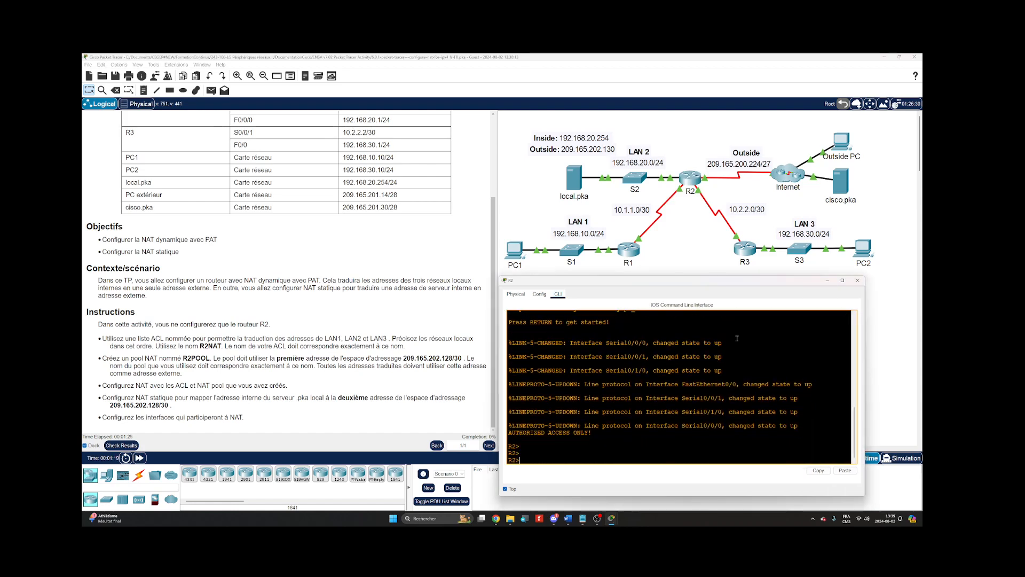
type("en")
key("Return")
type("con")
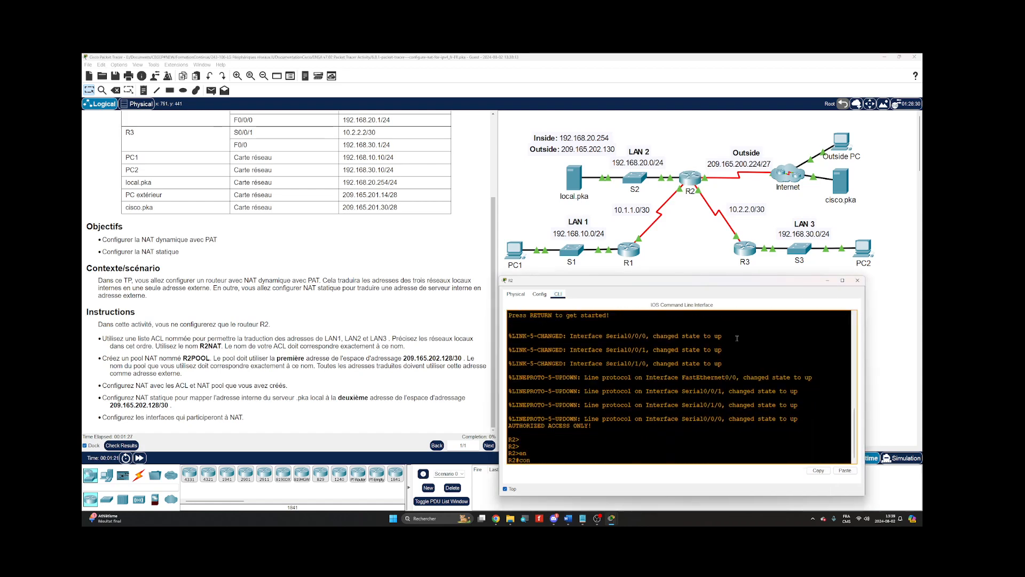
type("f")
key("Tab")
type("t")
key("Tab")
key("Return")
key("Return")
key("Return")
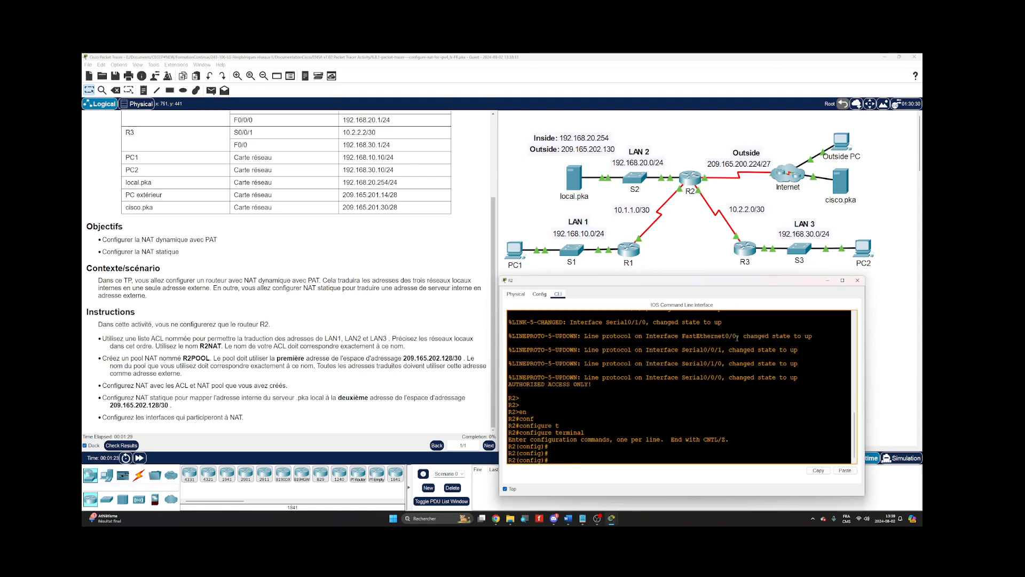
key("Return")
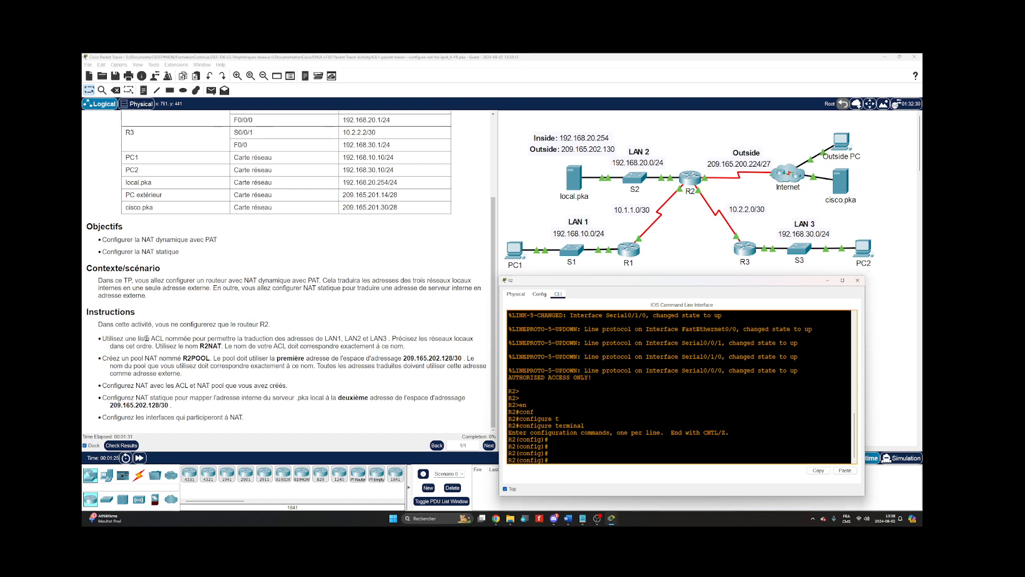
Create a standard named access list called R2NAT on R2.
type("ip acc")
key("Tab")
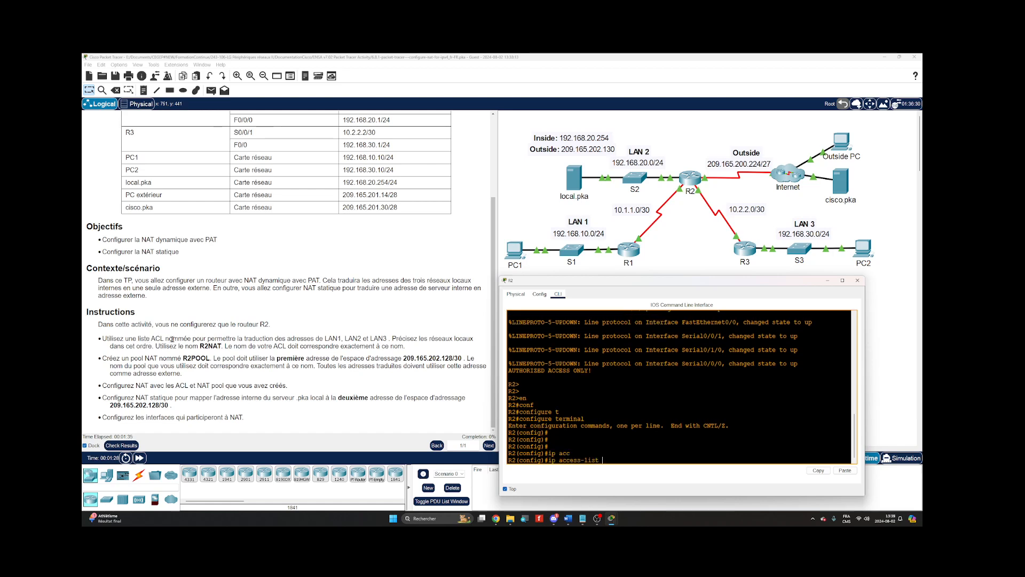
type("st")
key("Tab")
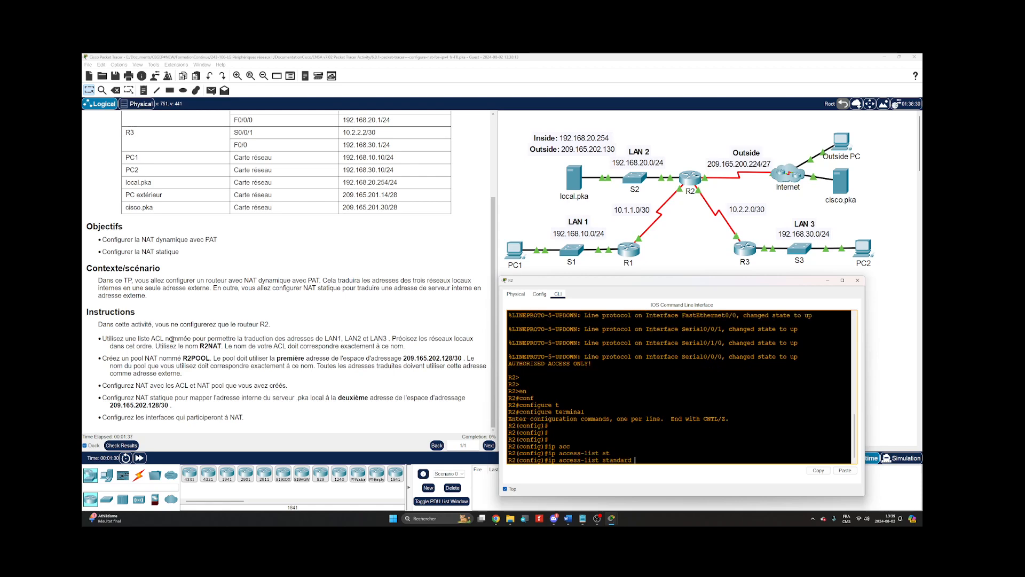
type("R2NAT")
key("Return")
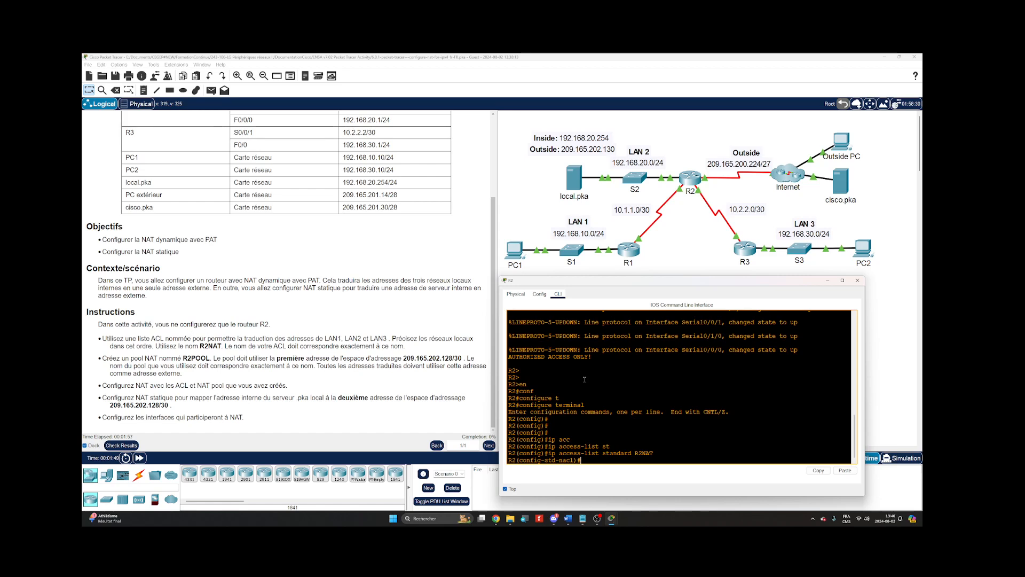
Permit the LAN 1 network 192.168.10.0 with wildcard mask 0.0.0.255 in the R2NAT access list.
type("permi")
key("Tab")
type("1")
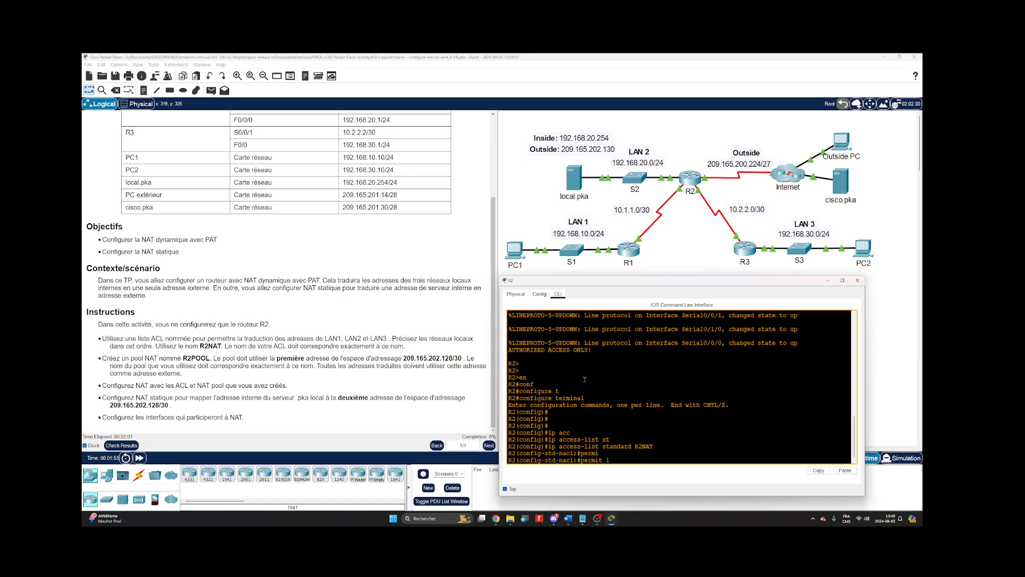
type("92.168.10.0 0.0.0.255")
key("Return")
Permit the LAN 2 network 192.168.20.0 with wildcard mask 0.0.0.255 in the R2NAT access list.
key("Up")
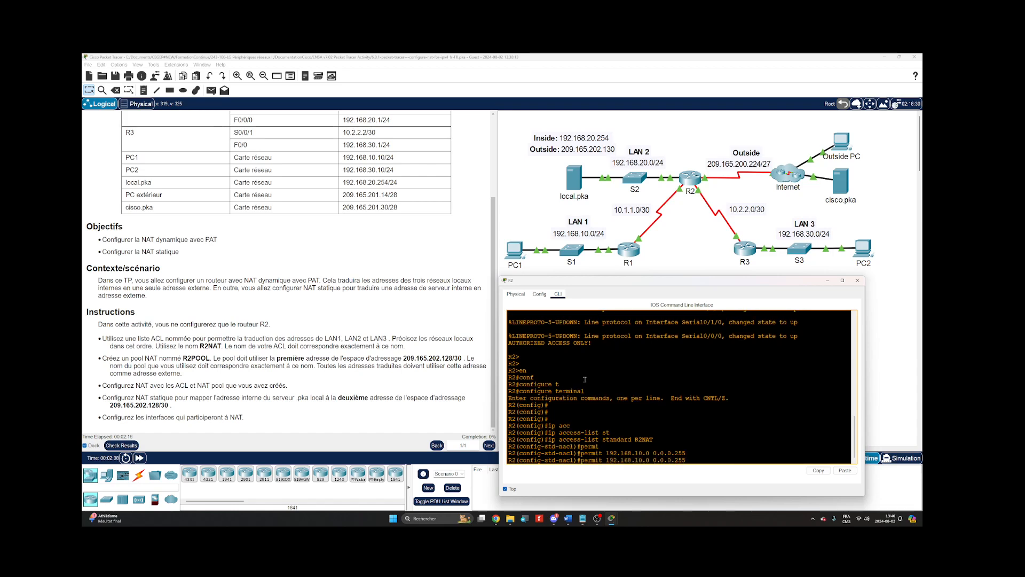
key("BackSpace")
type("2")
key("Return")
Permit the LAN 3 network 192.168.30.0 with wildcard mask 0.0.0.255 in R2NAT and return to global configuration mode.
key("Up")
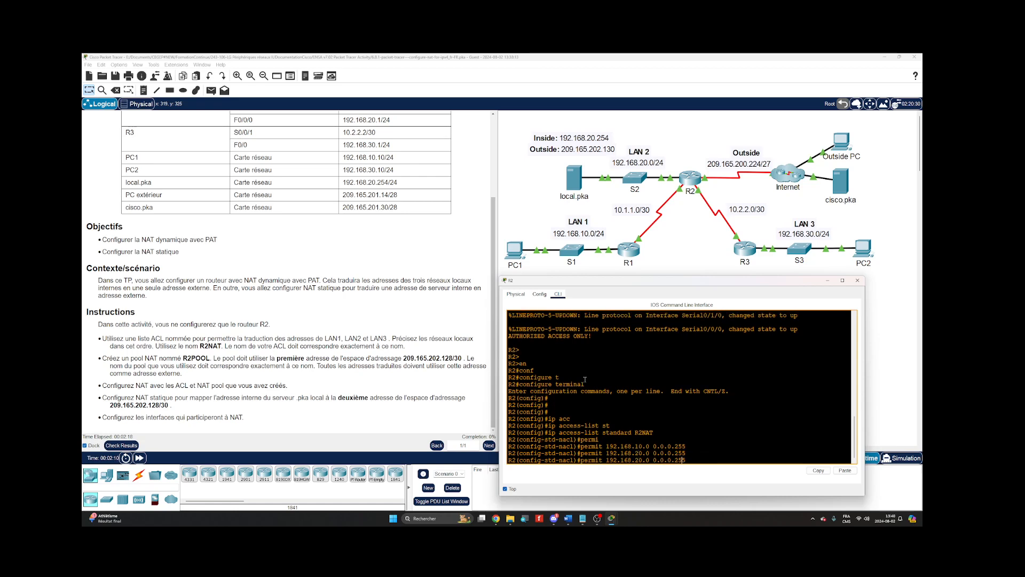
key("Left")
key("Left")
key("Left")
key("Left")
key("Left")
key("Left")
key("BackSpace")
type("3")
key("Return")
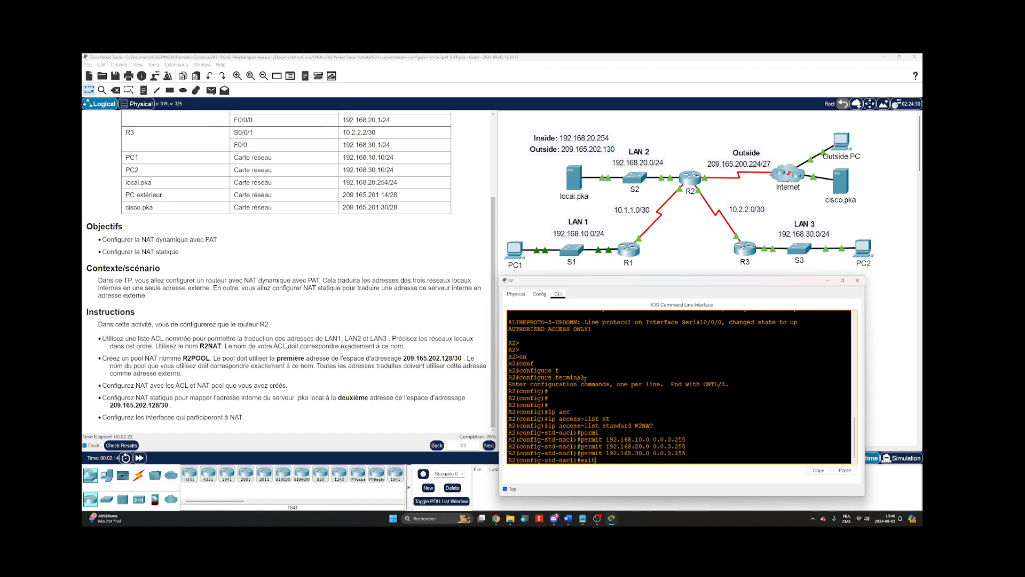
type("exit")
key("Return")
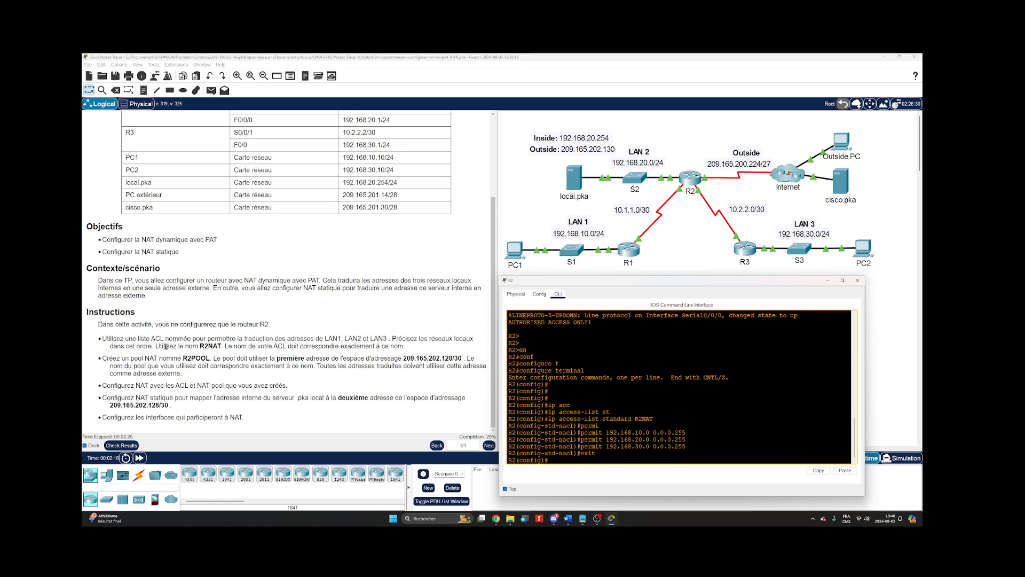
Create the NAT pool R2POOL with 209.165.202.129 as both first and last address and netmask 255.255.255.252.
key("Return")
key("Return")
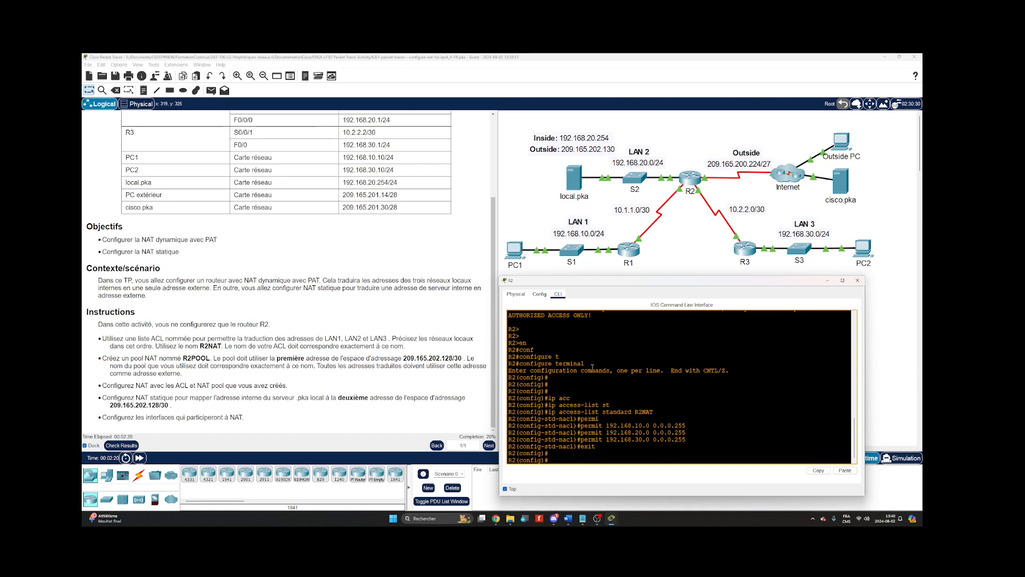
type("i")
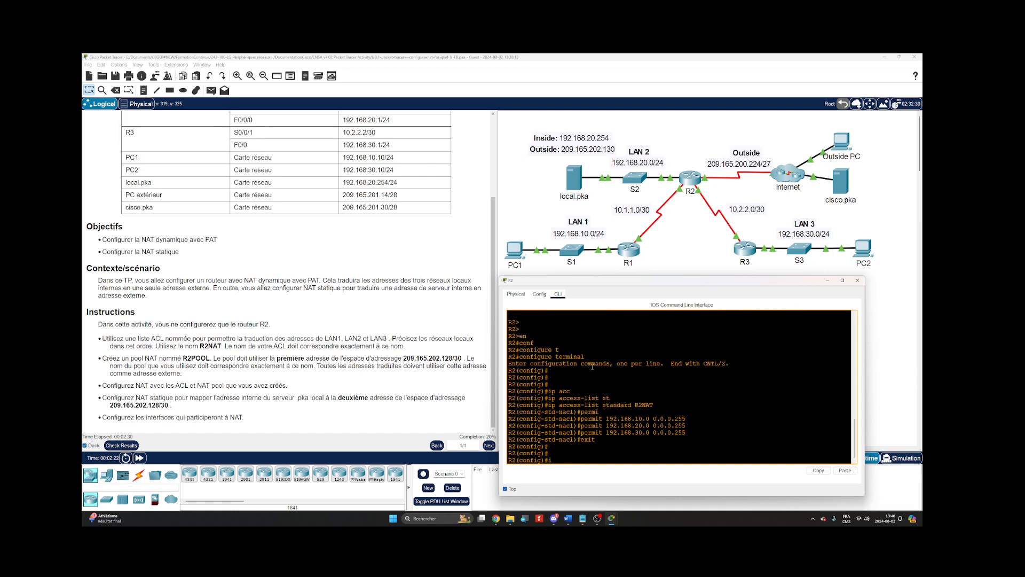
type("pna")
key("BackSpace")
key("BackSpace")
type("nat po")
key("Tab")
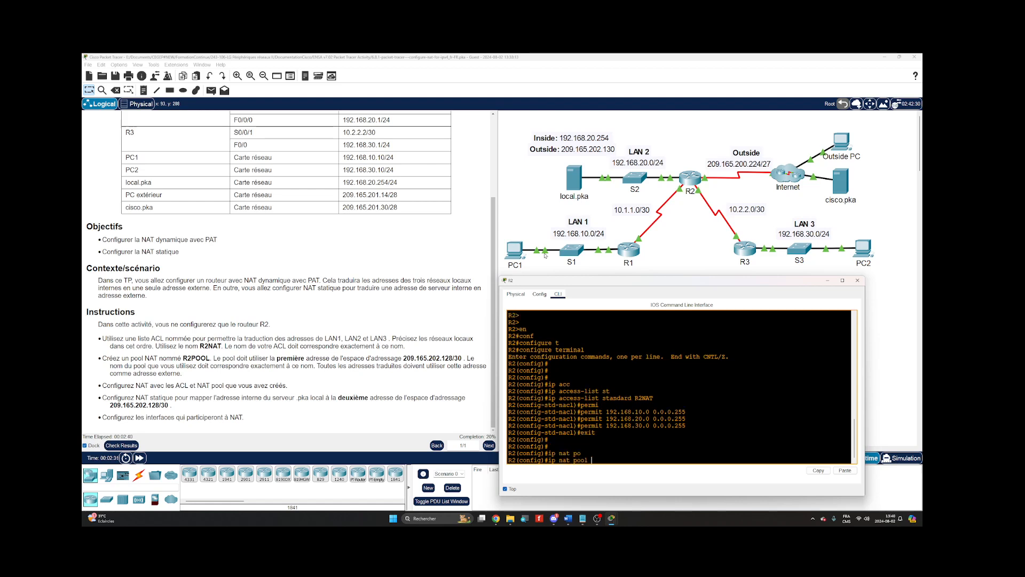
type("R2POOL")
type("209.165.202.129")
type("209")
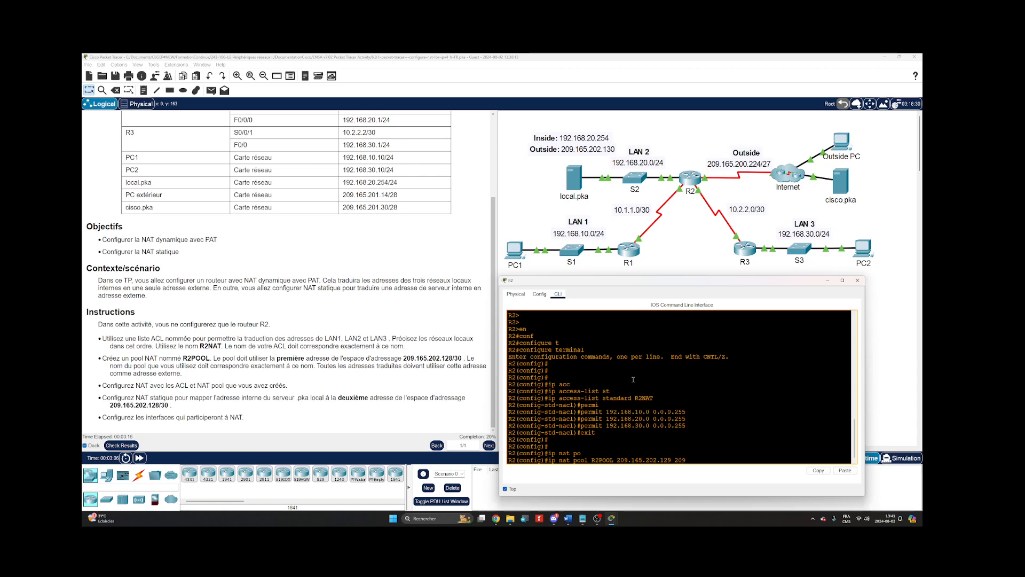
type(".165.202.129 net")
key("Tab")
type("2")
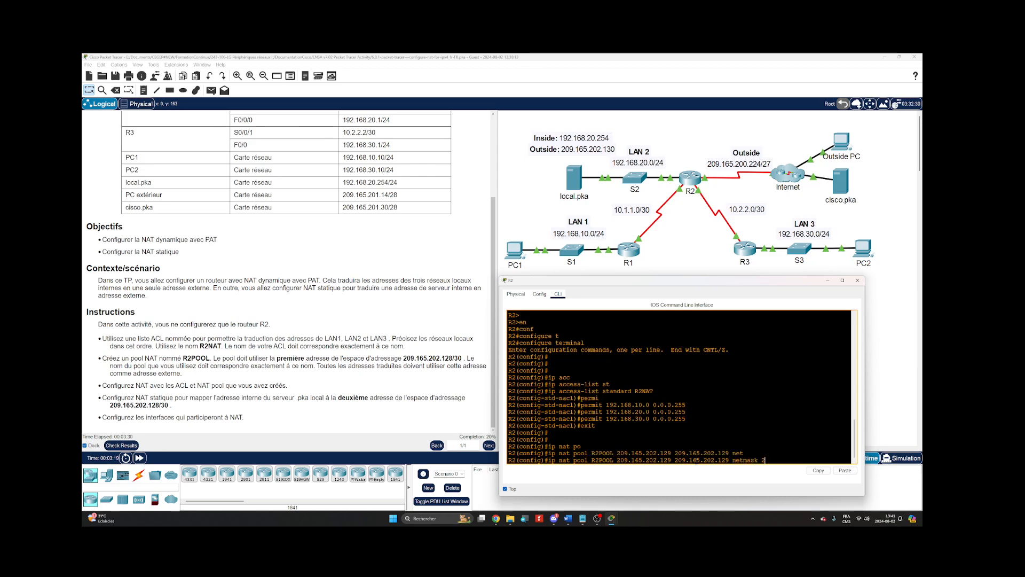
type("55.255.255.252")
key("Return")
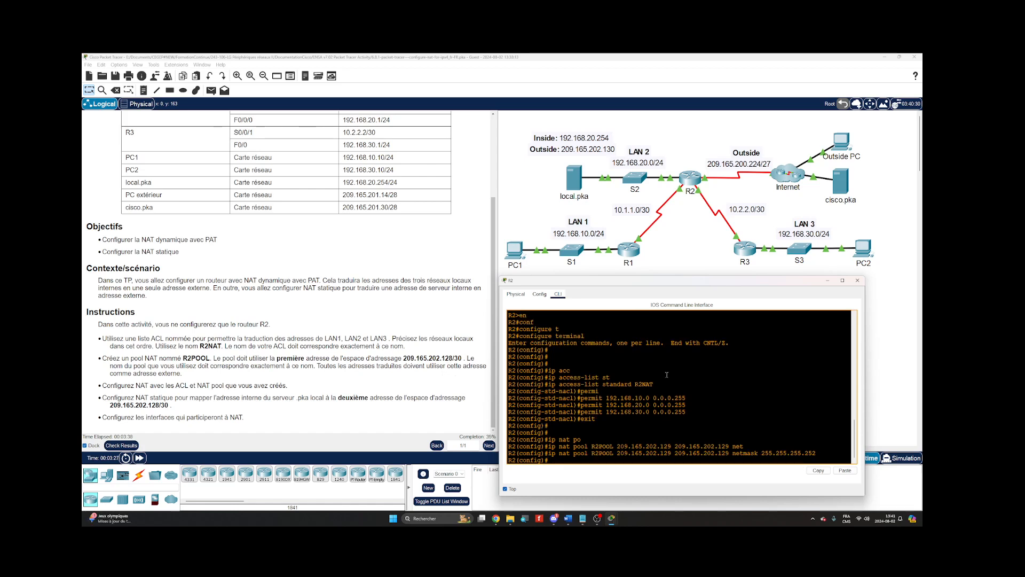
key("Return")
key("Return")
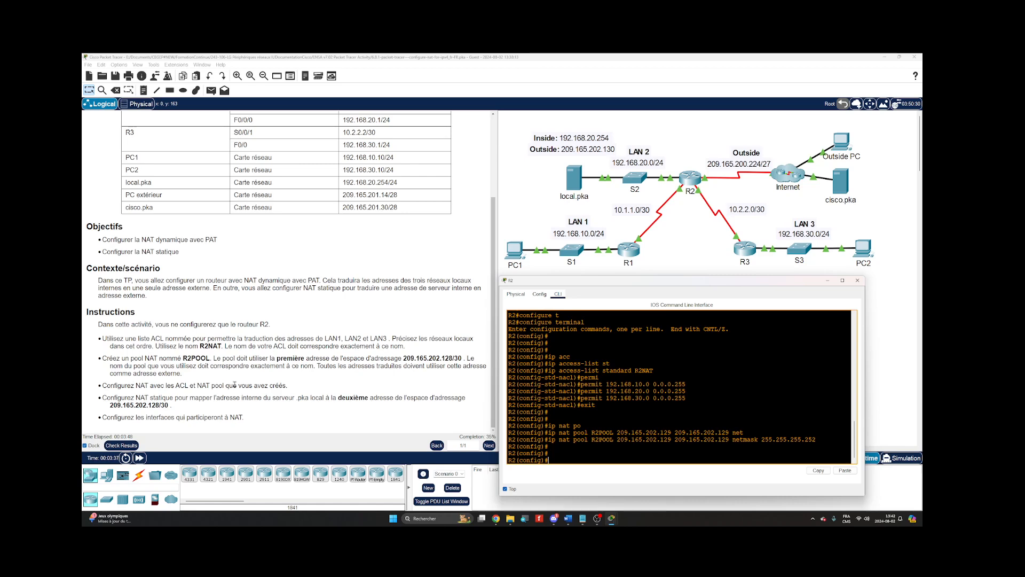
Configure dynamic inside source NAT linking access list R2NAT to pool R2POOL with the overload option.
scroll(234, 384, "up", 5)
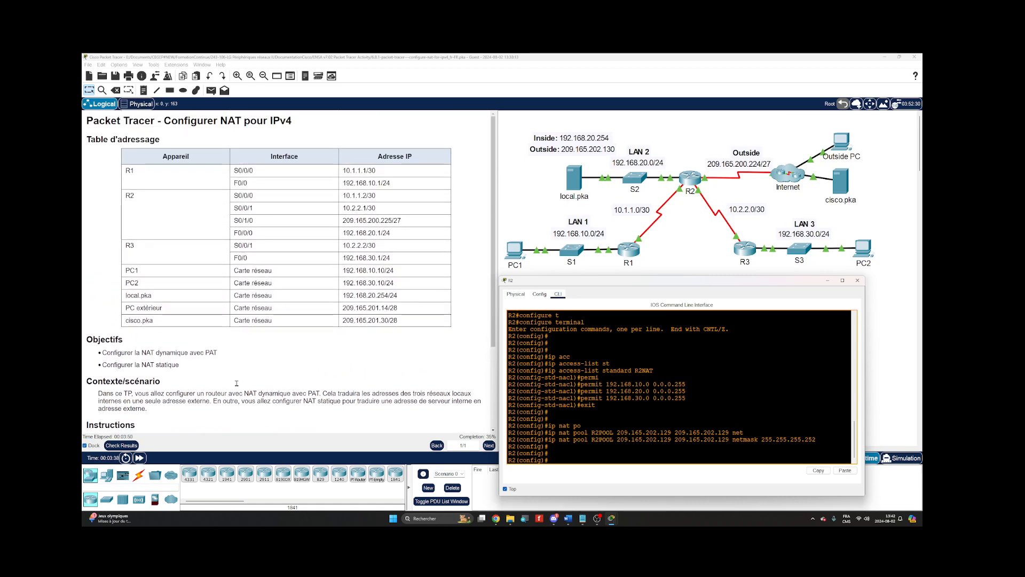
scroll(237, 383, "down", 2)
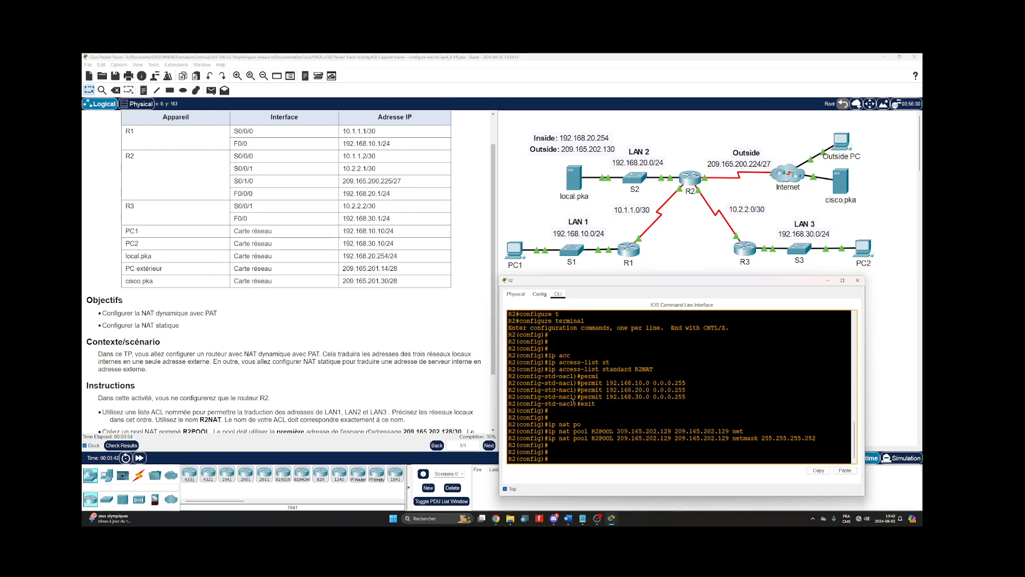
key("Return")
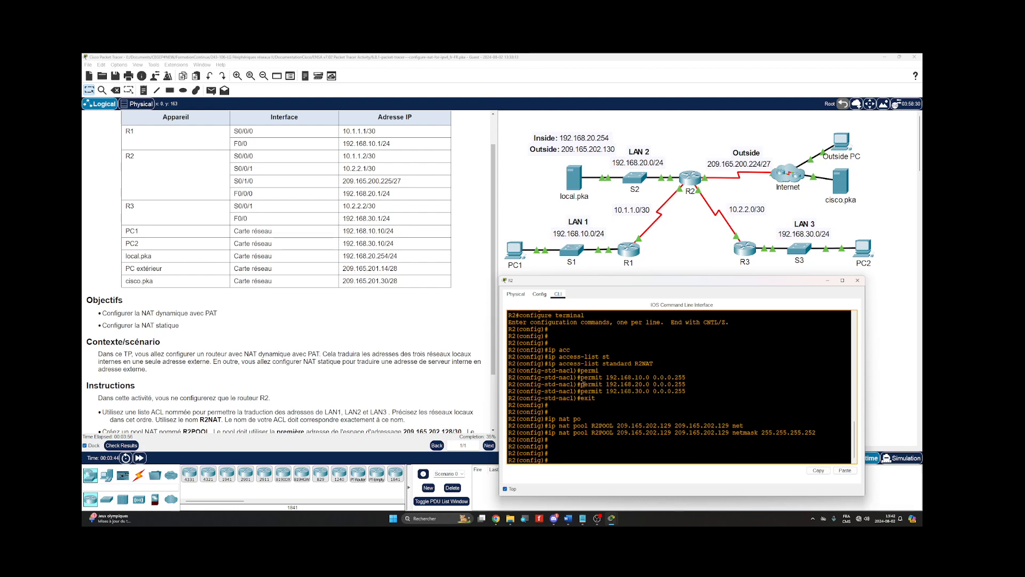
type("ip")
scroll(334, 391, "down", 4)
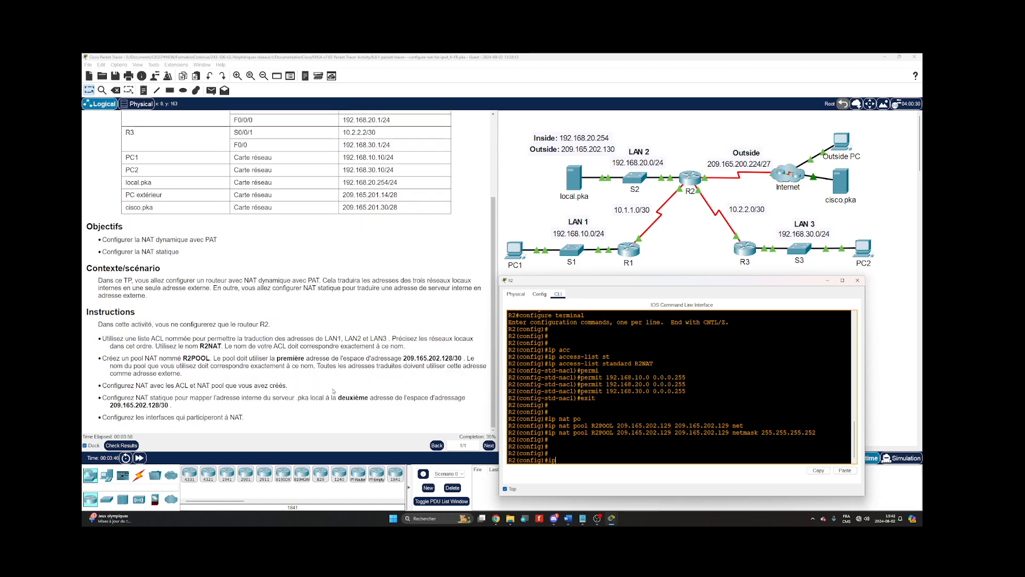
type("nat in")
key("Tab")
type("s")
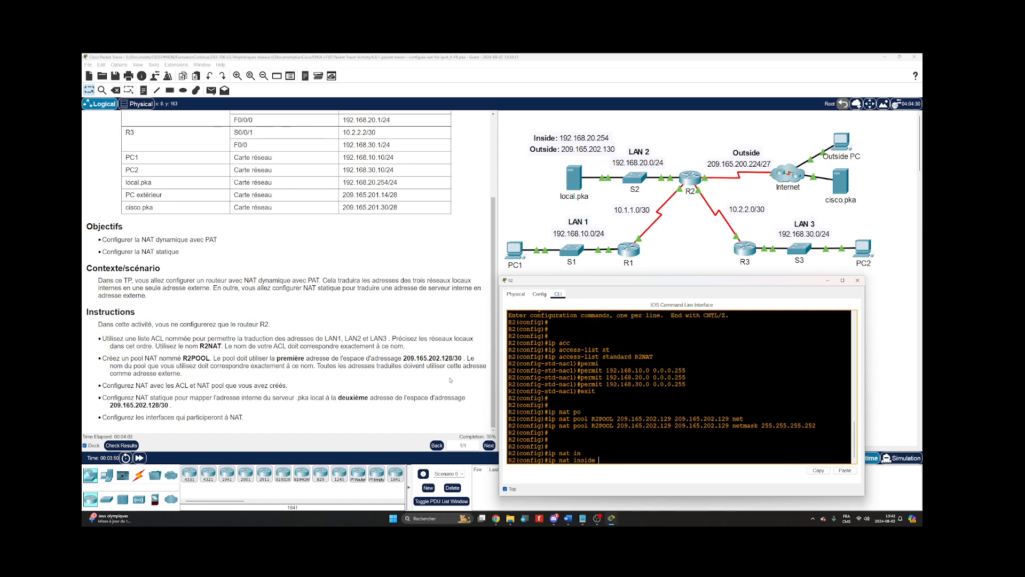
key("Tab")
type("li")
key("Tab")
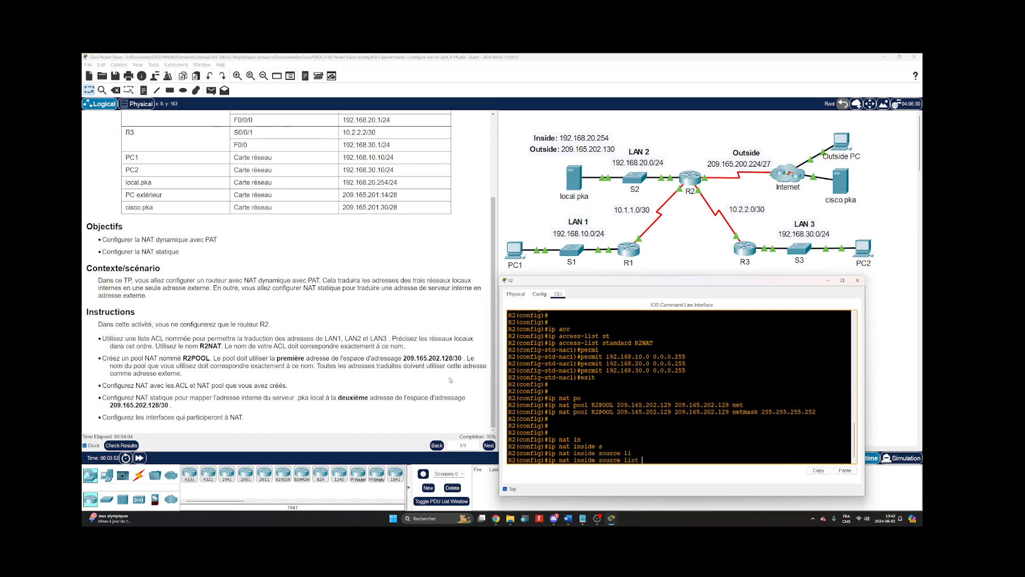
type("R2NAT po")
key("Tab")
type("?")
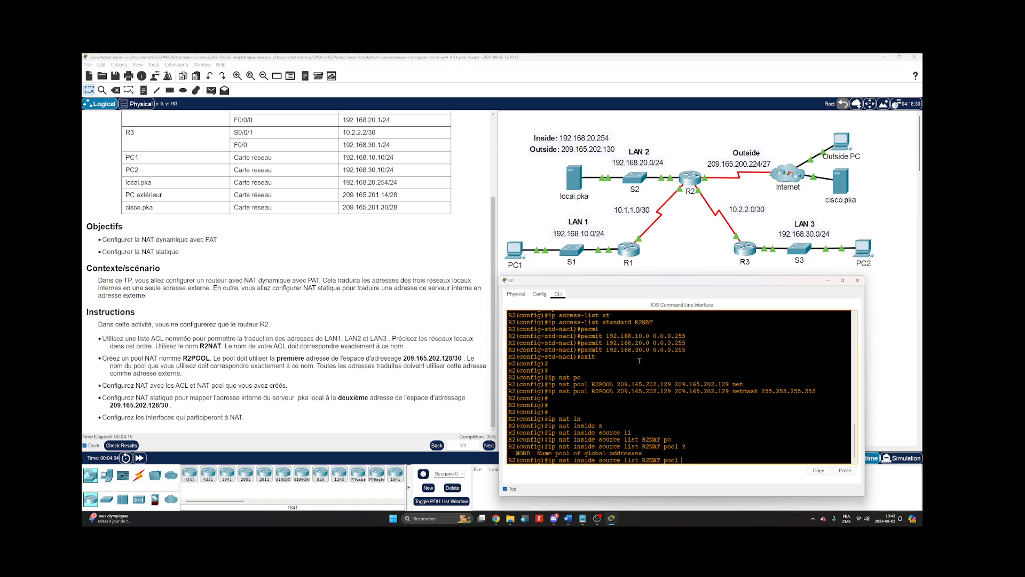
type("R2POOL ?")
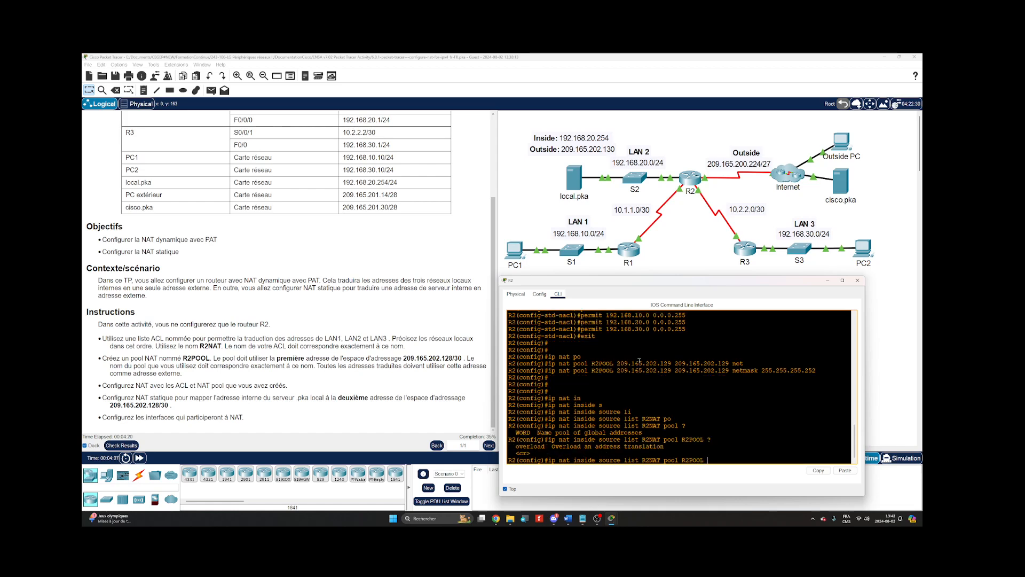
type("ov")
key("Tab")
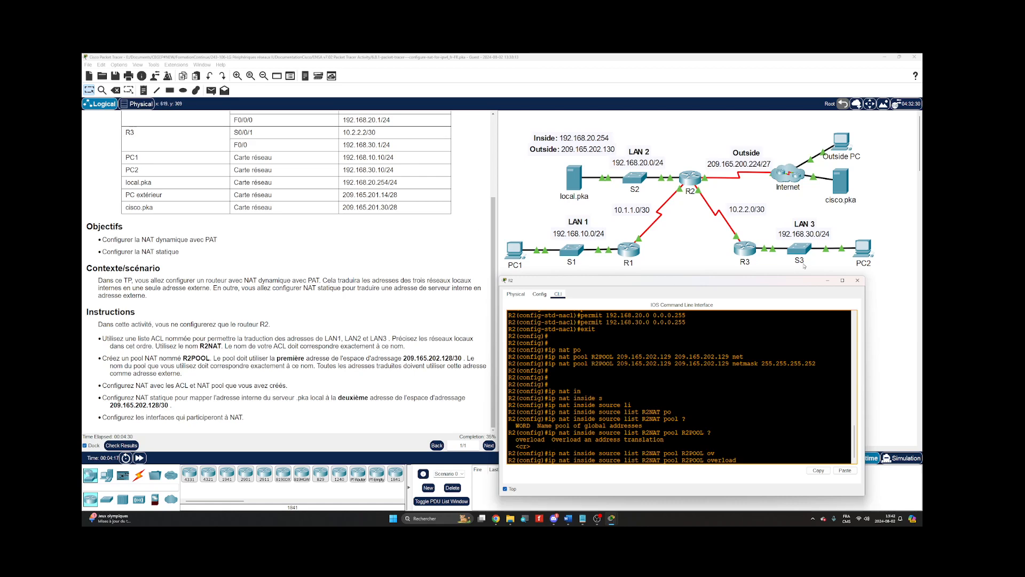
key("Return")
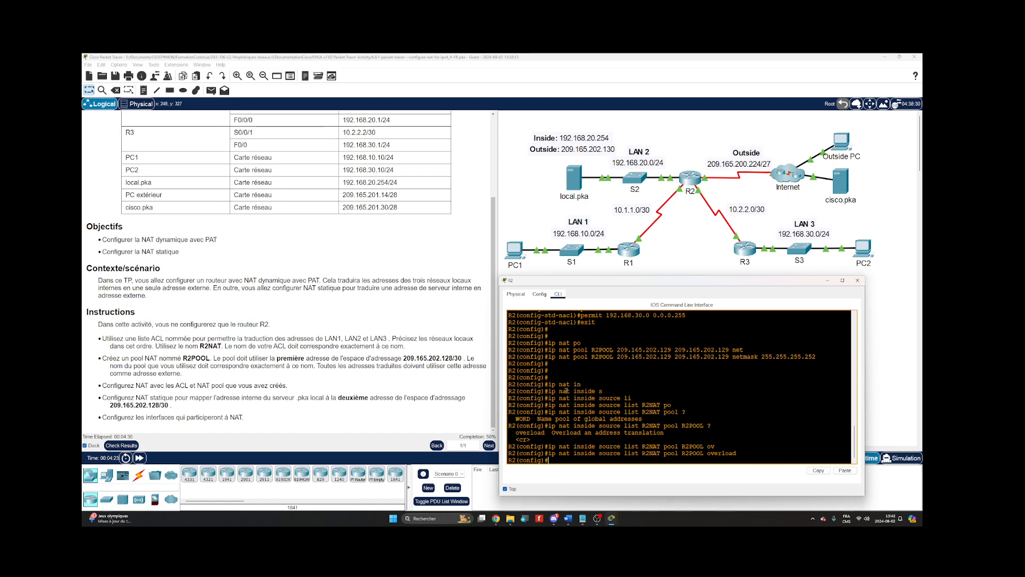
Configure static inside source NAT mapping the local.pka server's address 192.168.20.254 to 209.165.202.130.
key("Return")
key("Return")
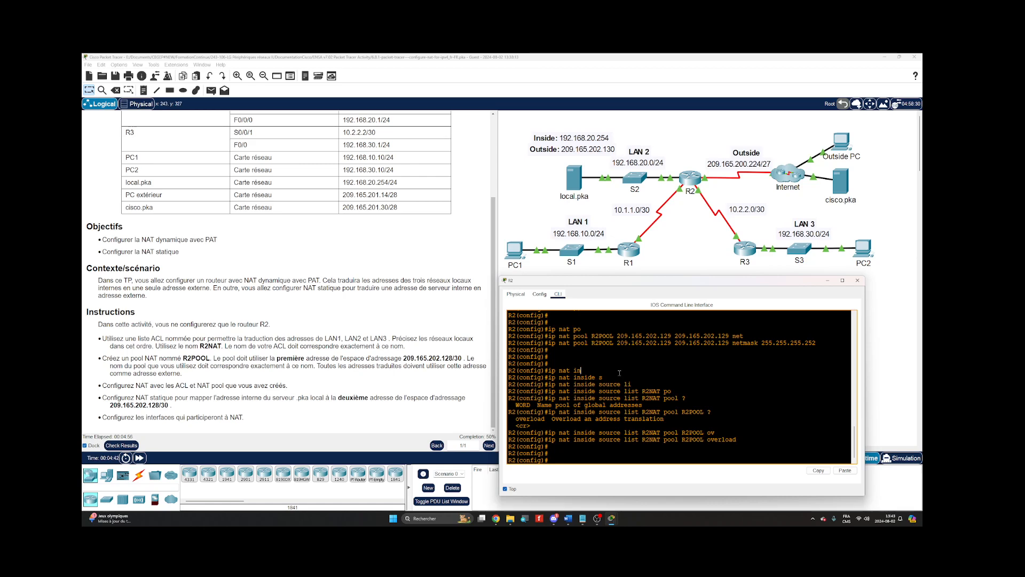
type("nat ins")
key("Tab")
type("s")
key("Tab")
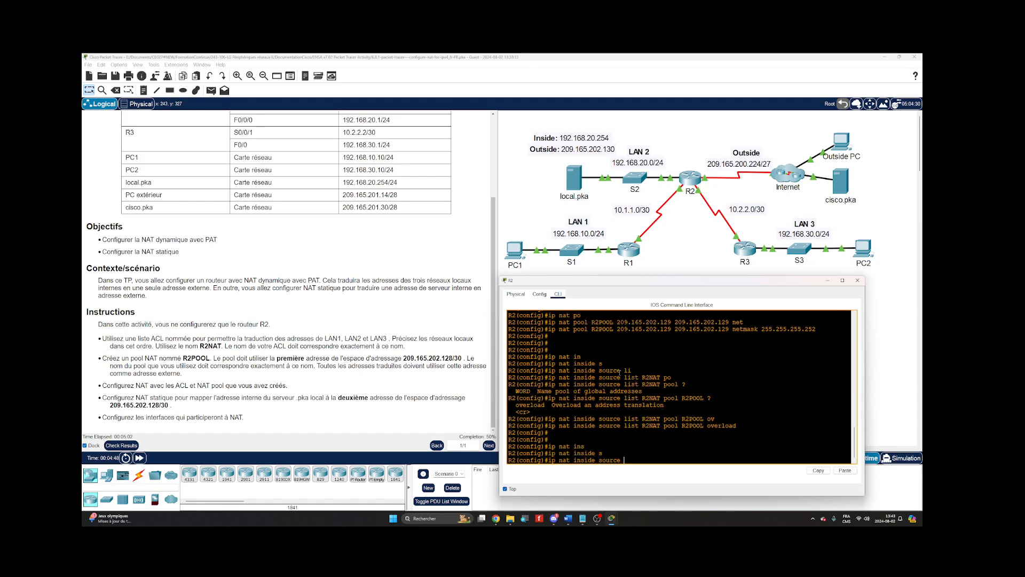
type("?")
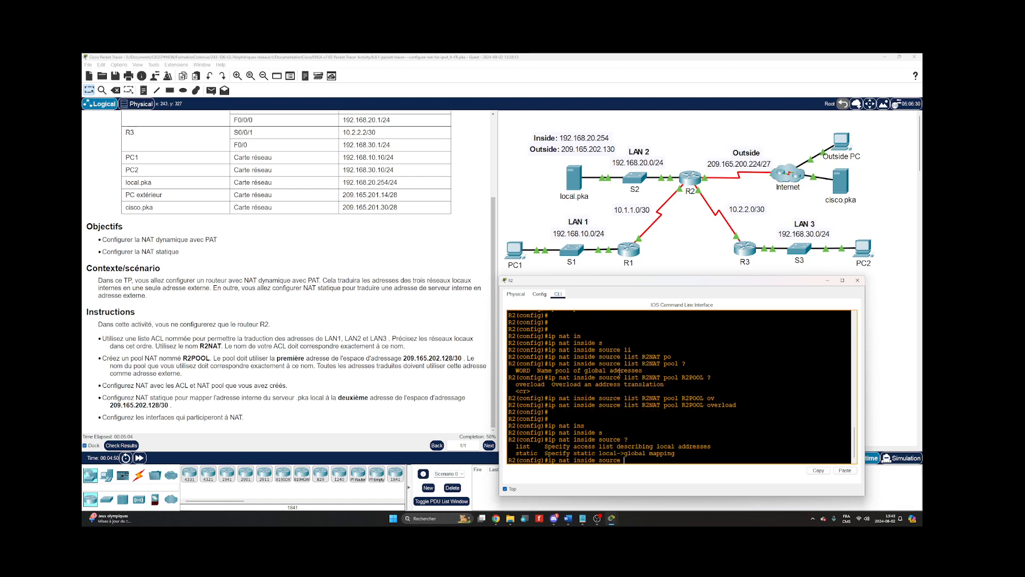
type("st")
key("Tab")
type("1")
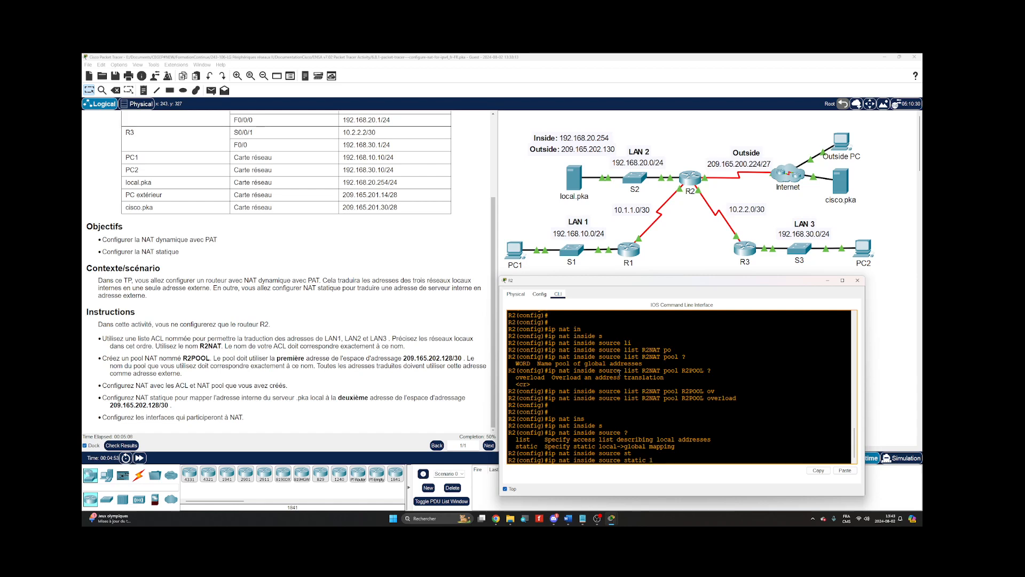
type("92.168.20.254 209.165.202.130")
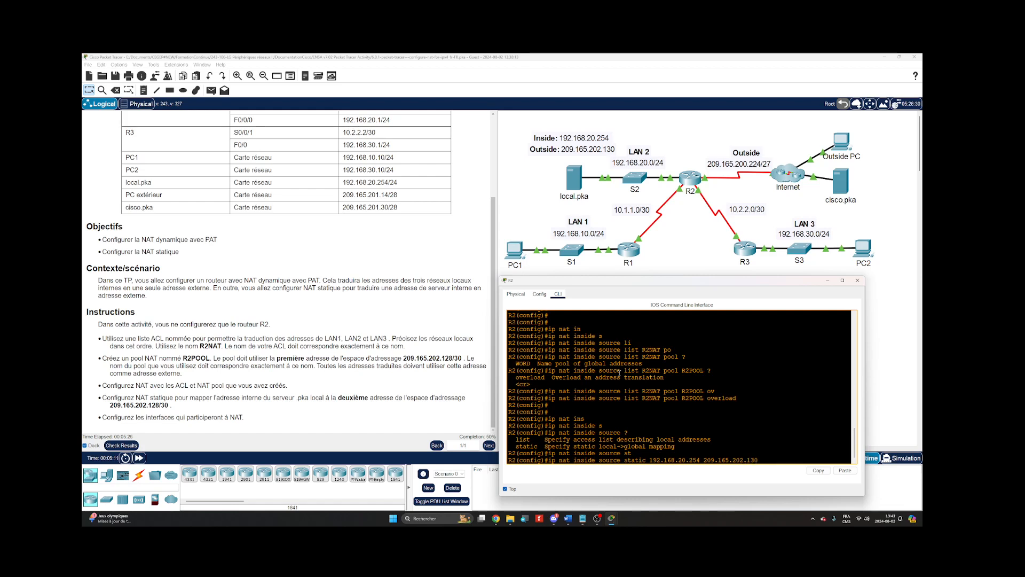
key("Return")
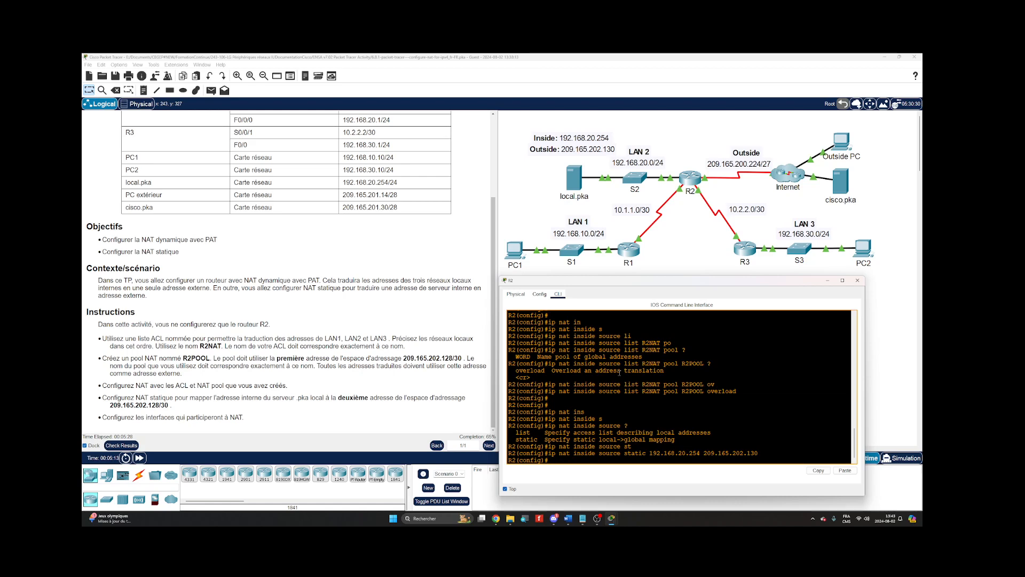
Display the brief IP interface summary of R2 from configuration mode.
key("Return")
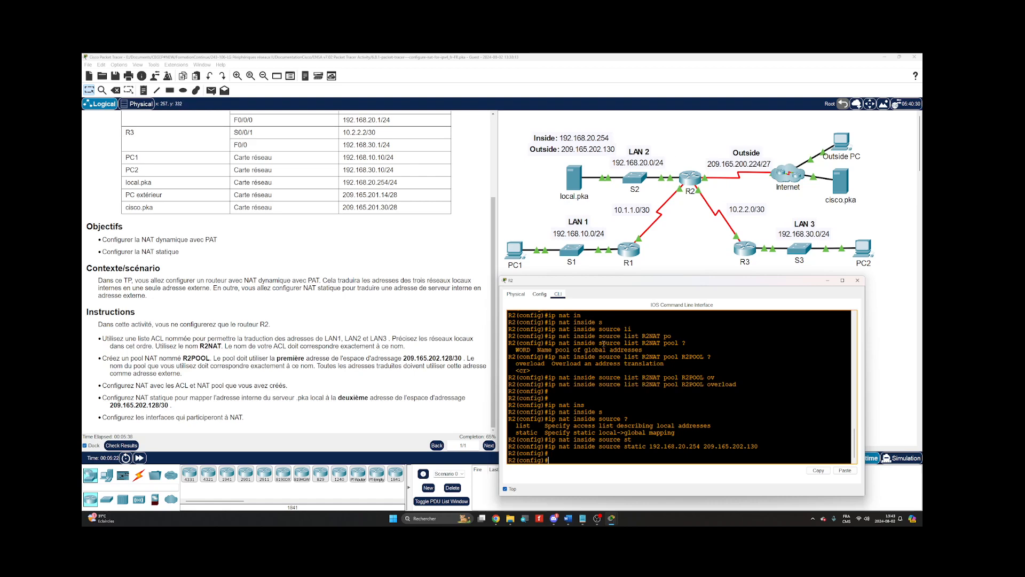
key("Return")
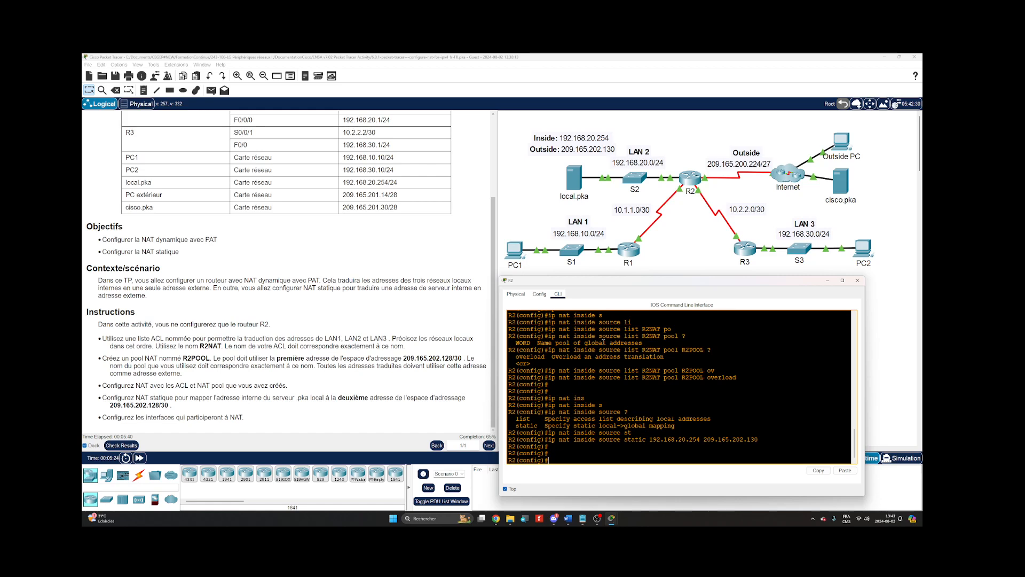
type("do show ip int br")
key("Tab")
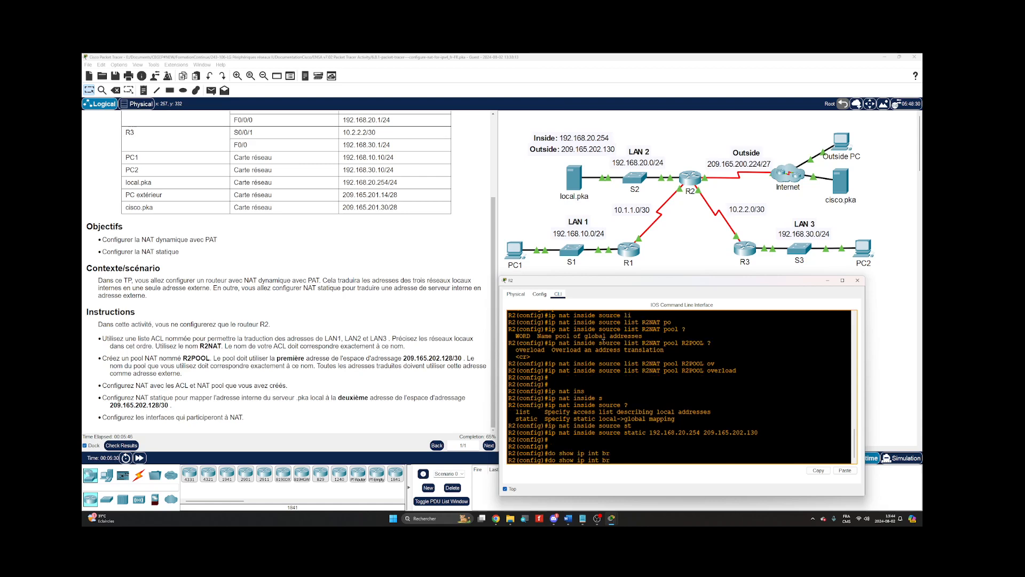
key("Return")
key("Return")
key("Return")
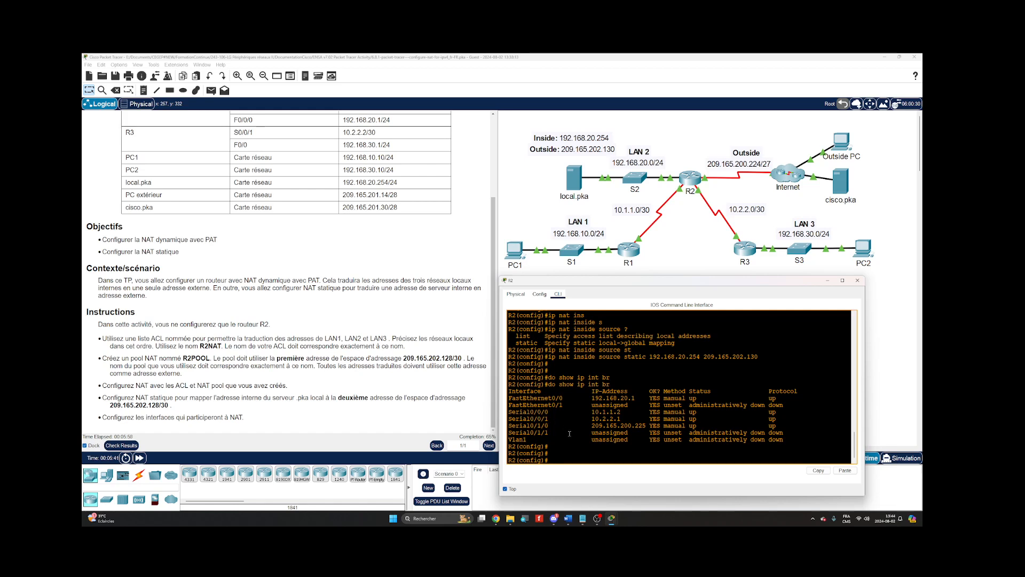
Enter configuration of interface f0/0 and set it as a NAT inside interface.
type("in")
key("Tab")
type("f")
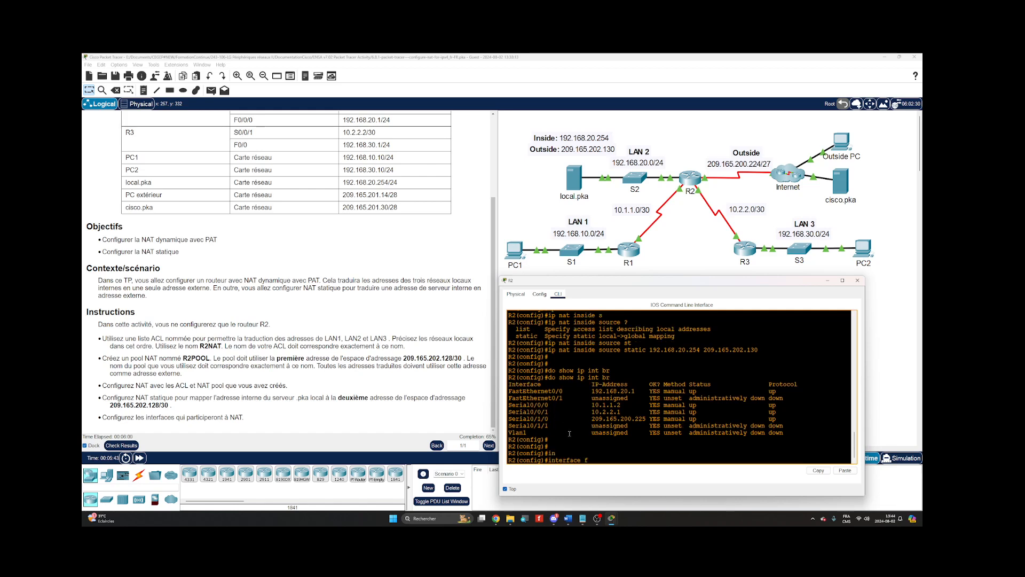
type("0/0")
key("Return")
type("ip")
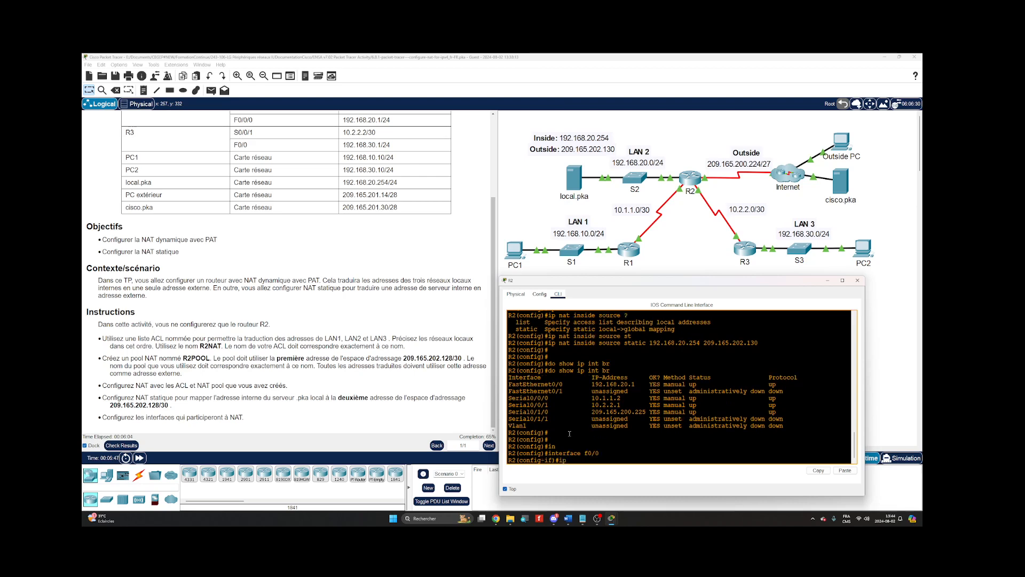
type(" nat ins")
key("Tab")
key("Return")
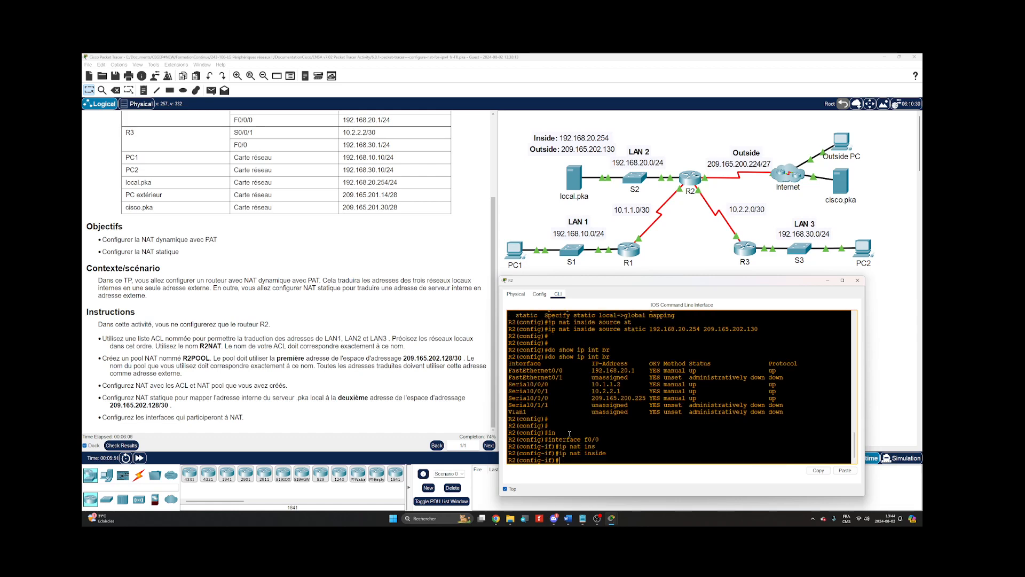
Switch to interface s0/0/0 and set it as a NAT inside interface.
key("Up")
key("Up")
key("BackSpace")
key("BackSpace")
key("BackSpace")
key("BackSpace")
type("s0/0/0")
key("Return")
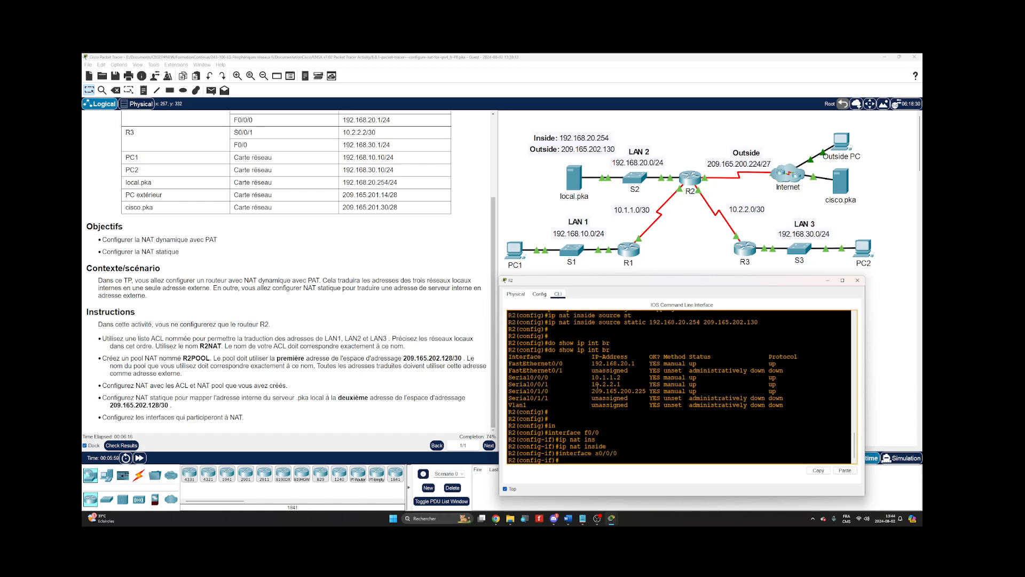
left_click_drag(509, 377, 638, 385)
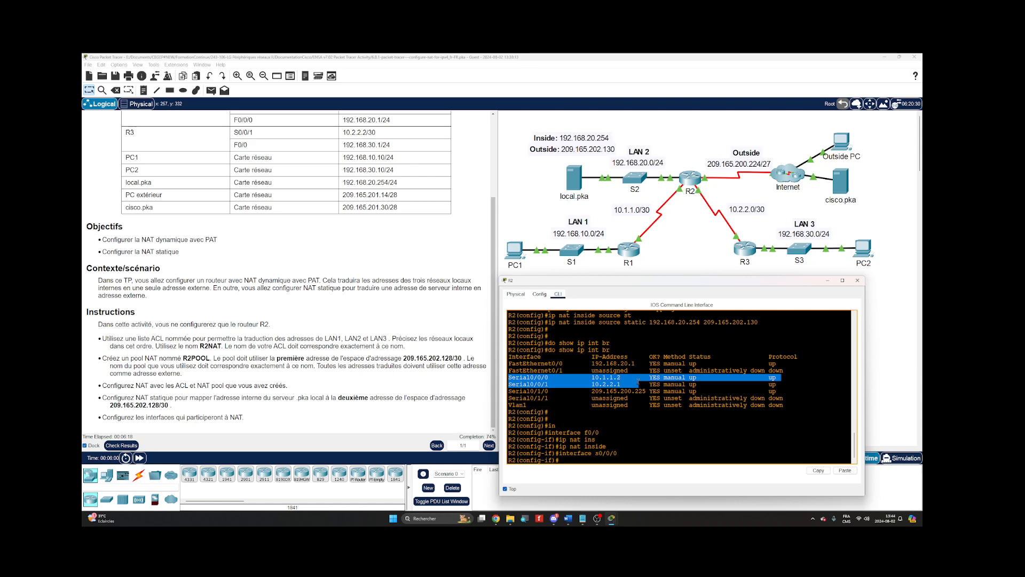
left_click(606, 469)
type("ip nat inside")
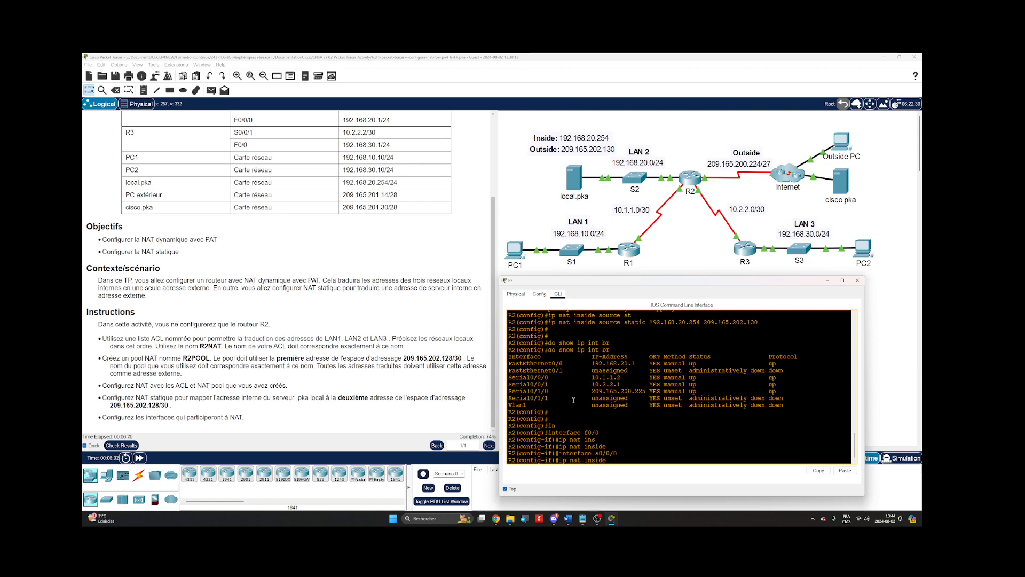
key("Return")
Switch to interface s0/0/1 and set it as a NAT inside interface.
type("interface s0/0/1")
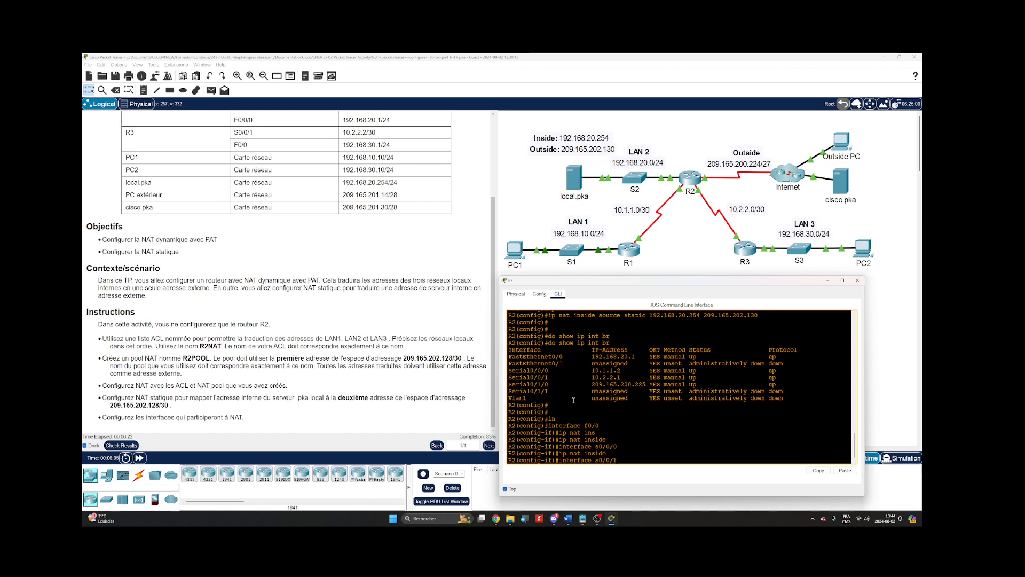
key("Return")
type("ip nat inside")
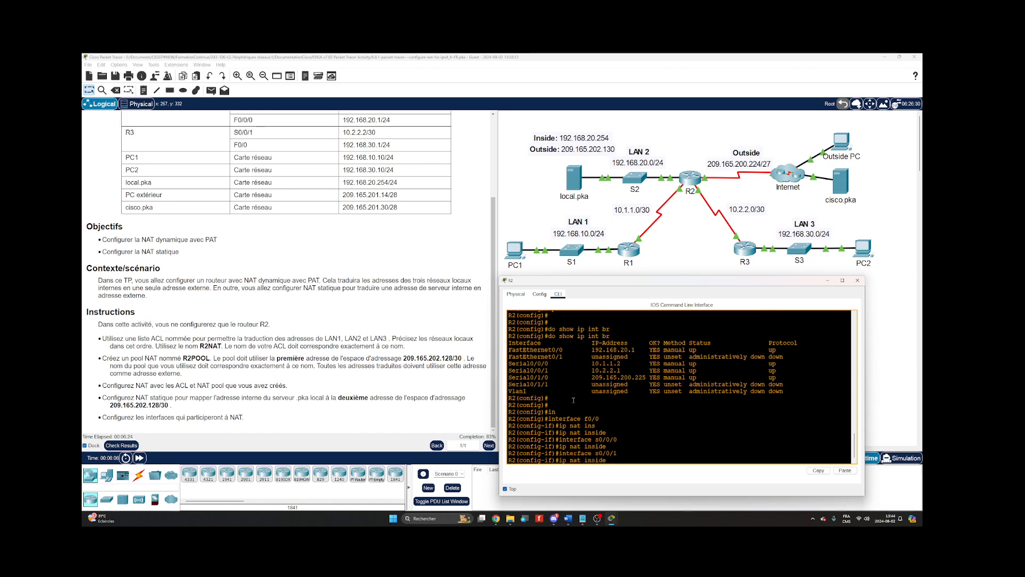
key("Return")
key("Return")
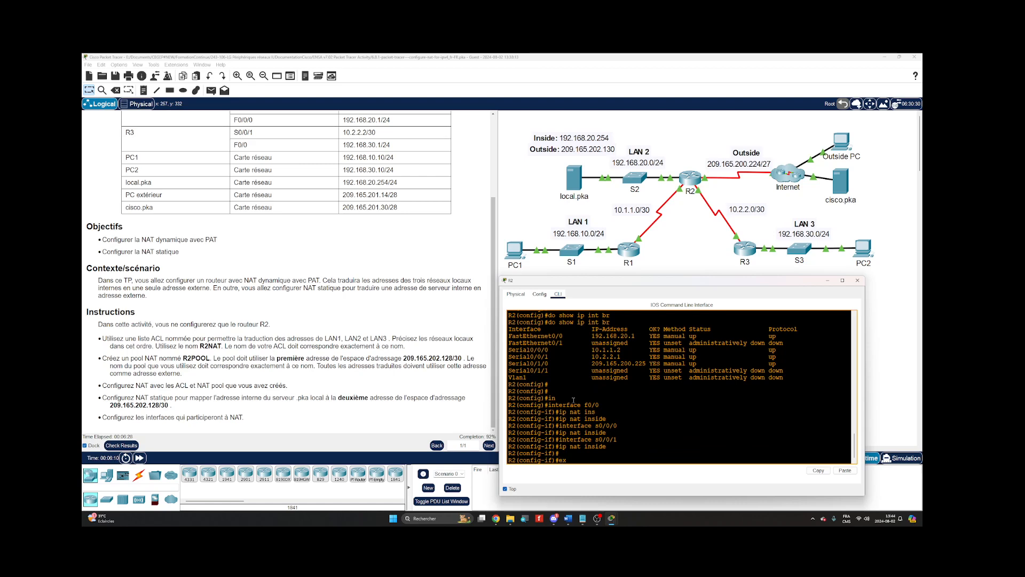
type("ex")
key("BackSpace")
key("BackSpace")
Switch to interface s0/1/0, which faces the Internet, and set it as the NAT outside interface.
type("ip nat inside")
key("Up")
key("Up")
left_click_drag(509, 363, 646, 365)
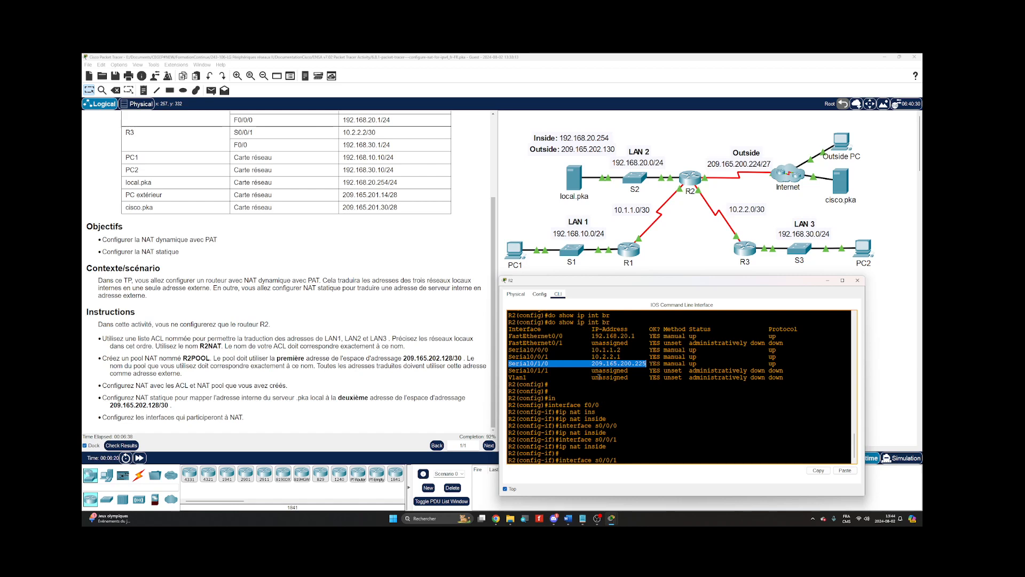
left_click(644, 426)
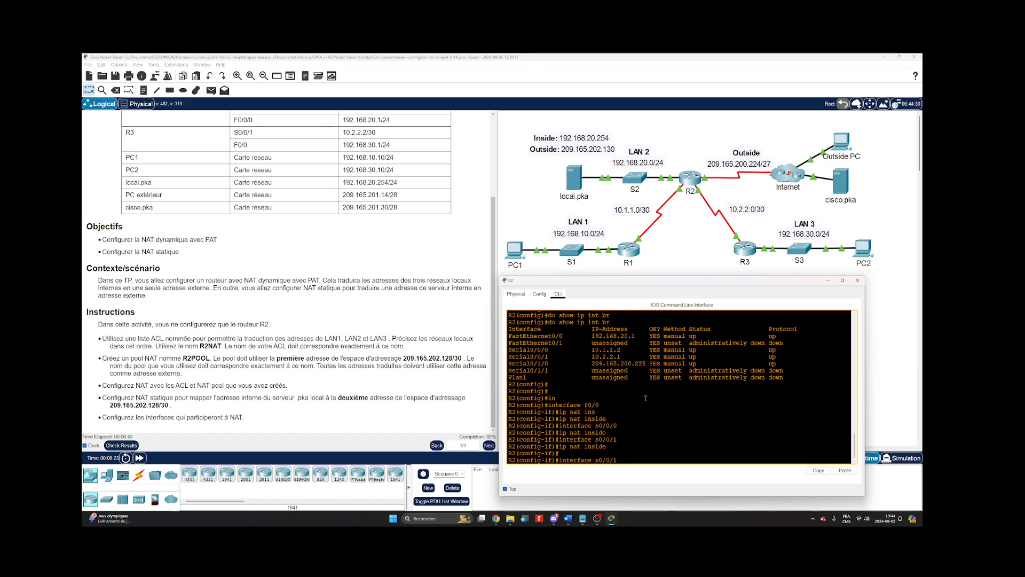
key("BackSpace")
key("BackSpace")
key("BackSpace")
type("1/0")
key("Return")
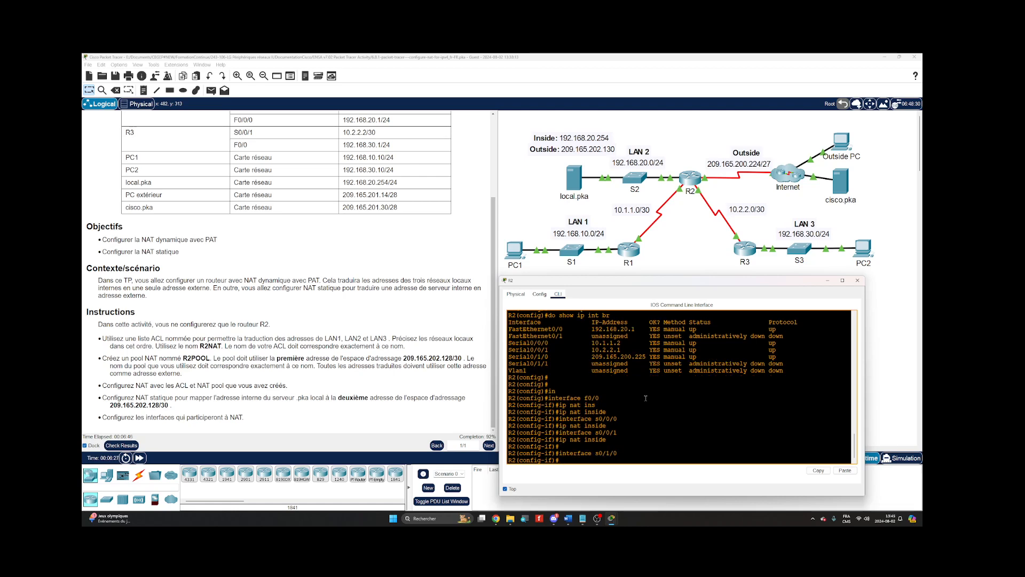
type("ip nat ou")
key("Tab")
key("Return")
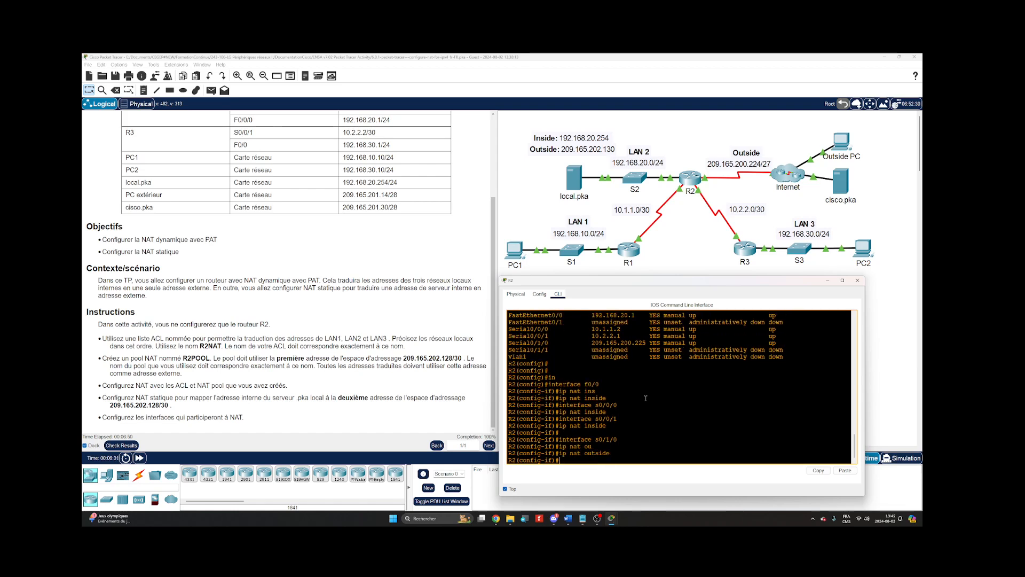
Return R2 to privileged EXEC mode and save the configuration with wr.
type("end")
key("Return")
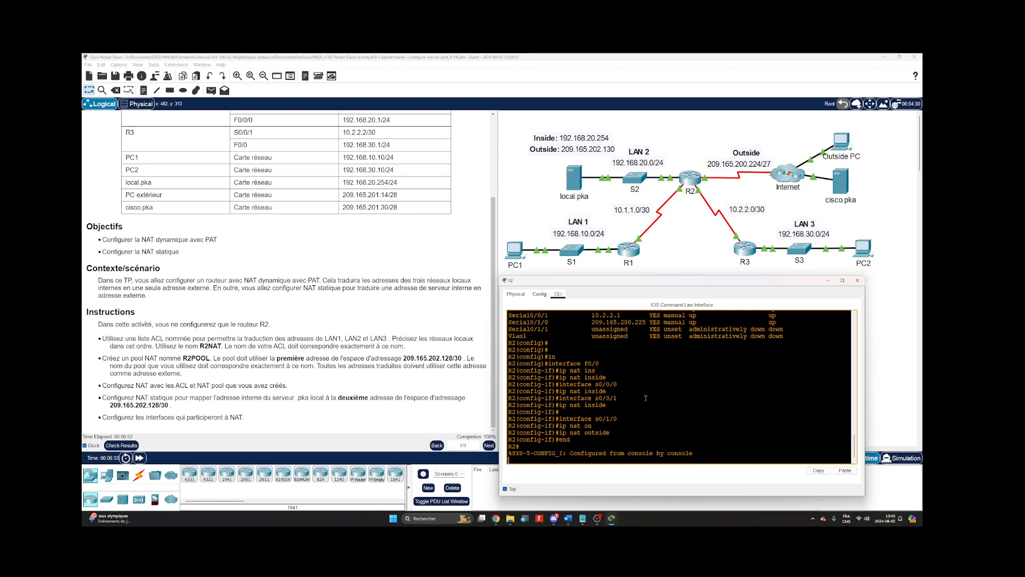
key("Return")
key("Return")
key("Return")
key("Return")
key("Return")
type("wr")
key("Return")
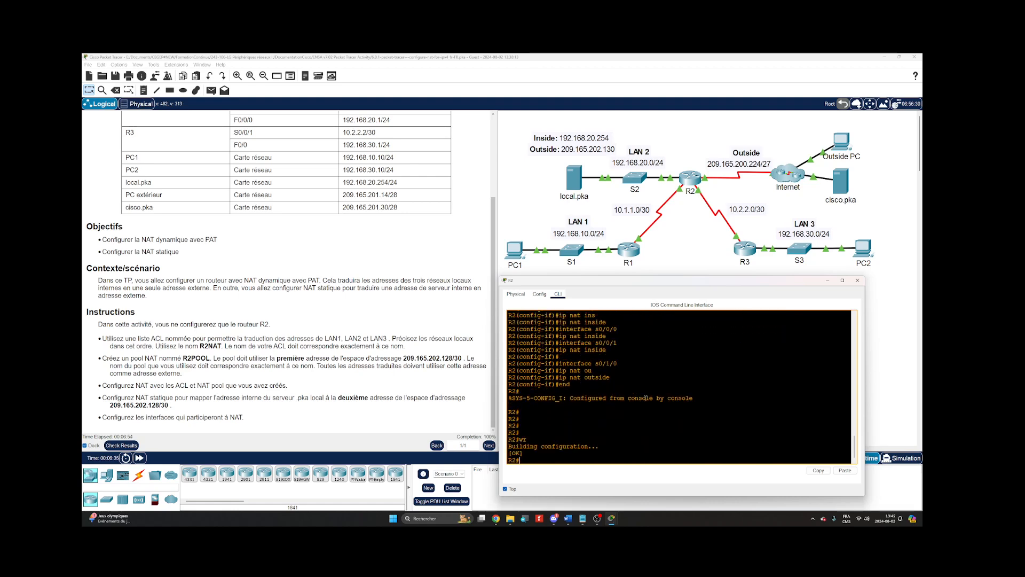
Push the earlier console output out of view, display R2's NAT statistics and examine the R2NAT and R2POOL mapping.
key("Return")
key("Return")
key("Return")
key("Return")
key("Return")
key("Return")
key("Return")
key("Return")
key("Return")
key("Return")
key("Return")
key("Return")
key("Return")
key("Return")
key("Return")
key("Return")
key("Return")
key("Return")
key("Return")
key("Return")
key("Return")
key("Return")
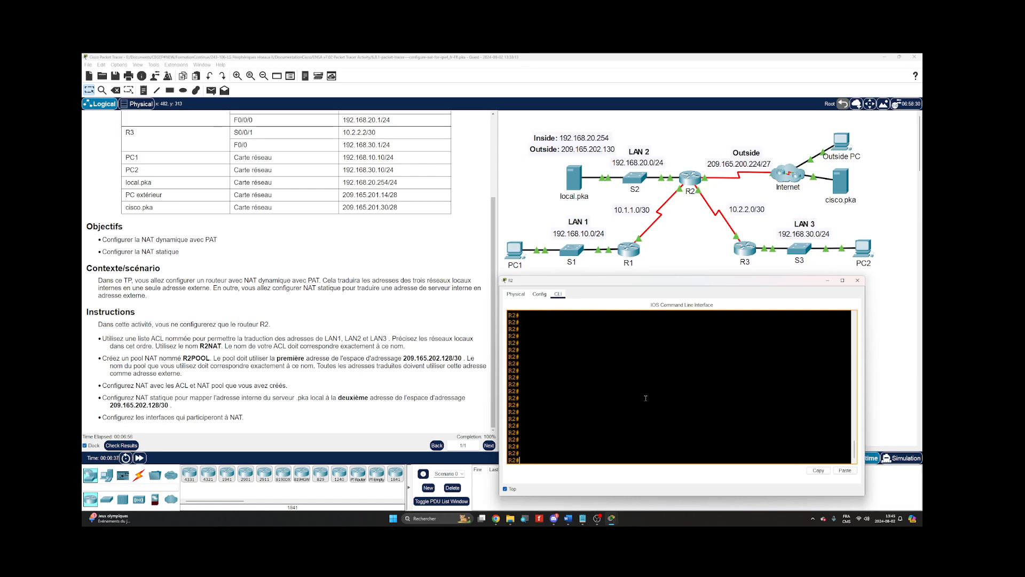
type("show ip nat")
type("st")
key("Tab")
key("Return")
key("Return")
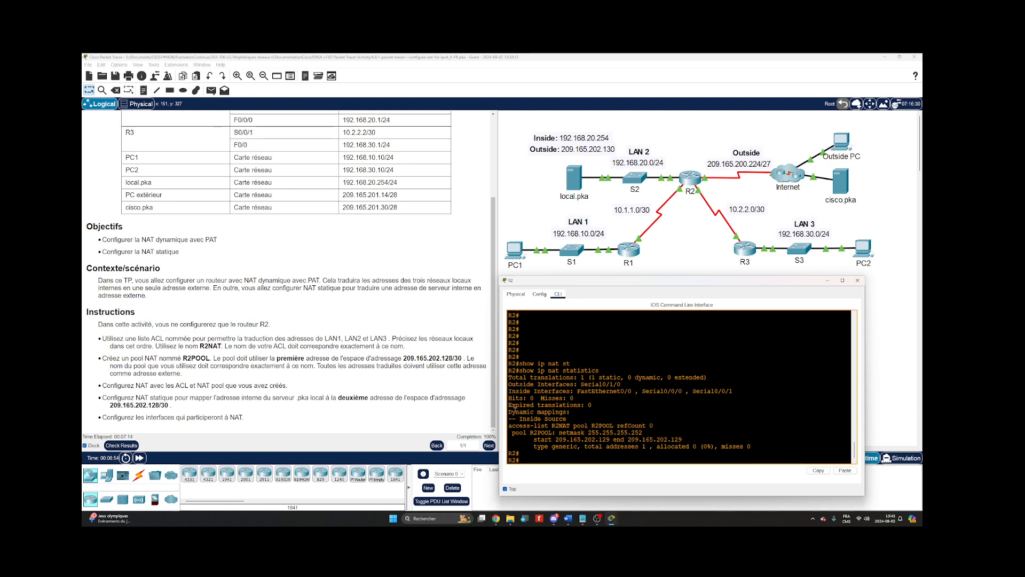
left_click_drag(530, 432, 551, 433)
left_click_drag(618, 426, 657, 425)
left_click(656, 425)
key("Return")
key("Return")
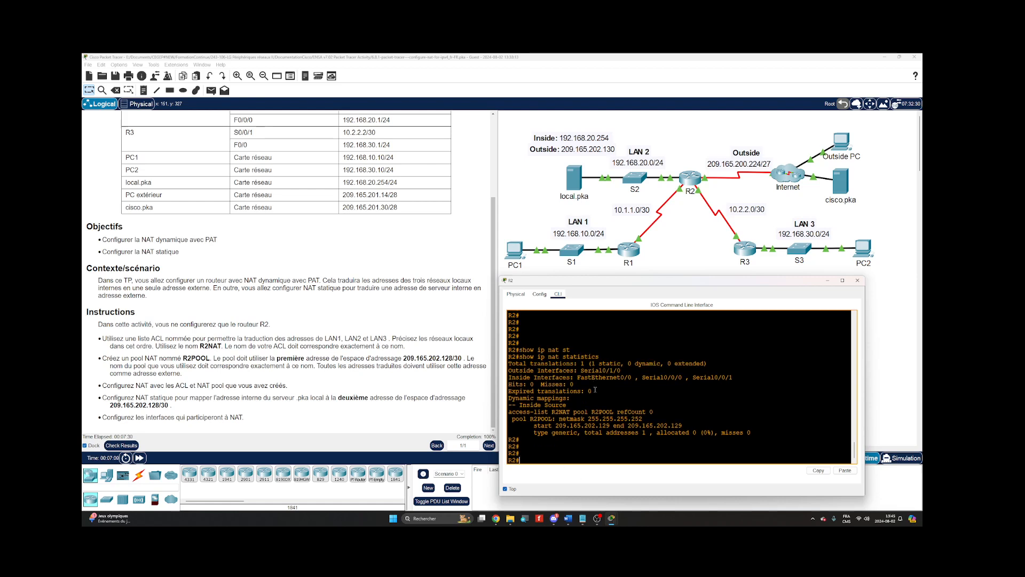
Move the R2 window off the topology and expand the PDU list into its own window.
left_click_drag(631, 289, 635, 291)
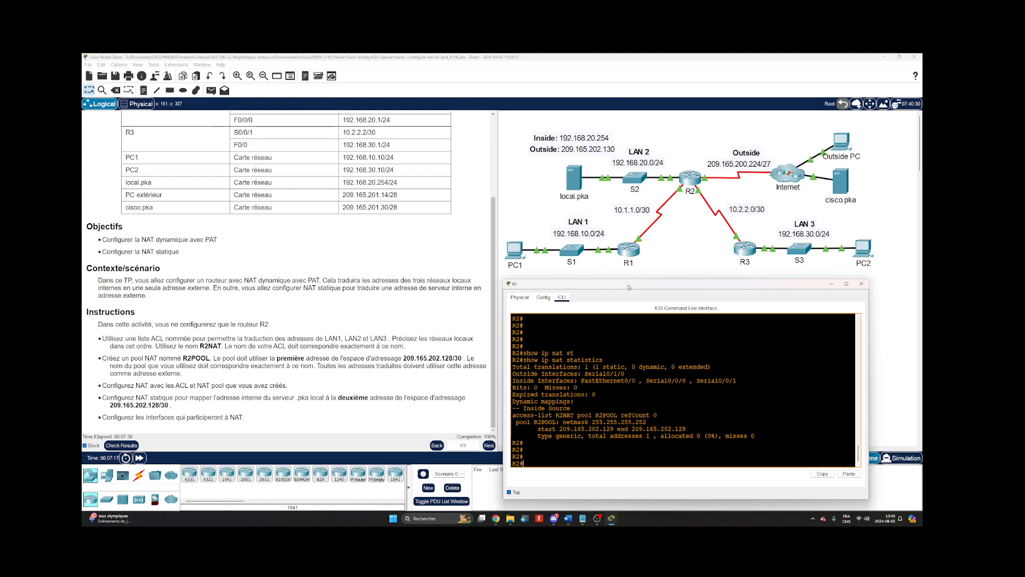
left_click_drag(628, 288, 229, 124)
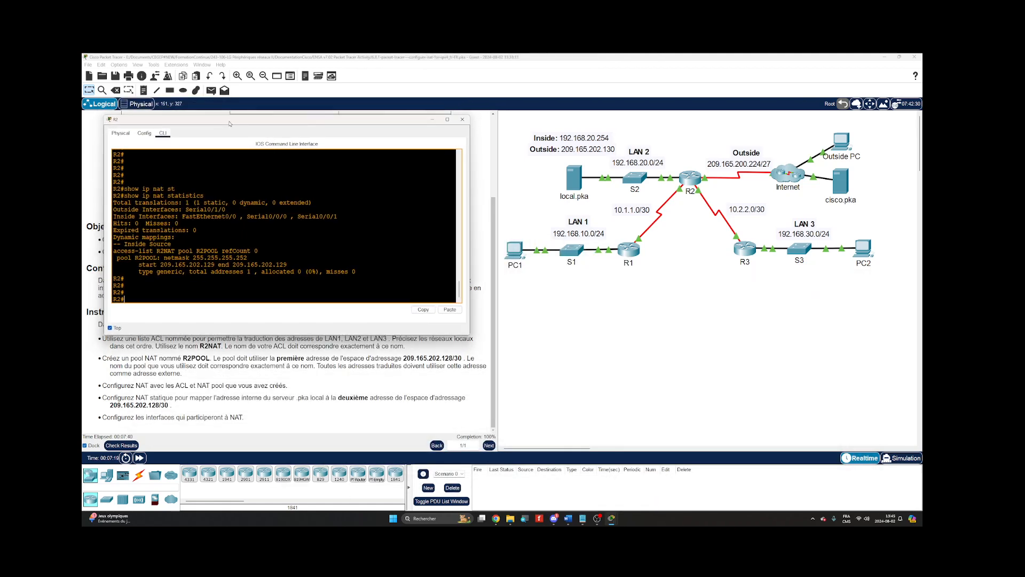
left_click(441, 501)
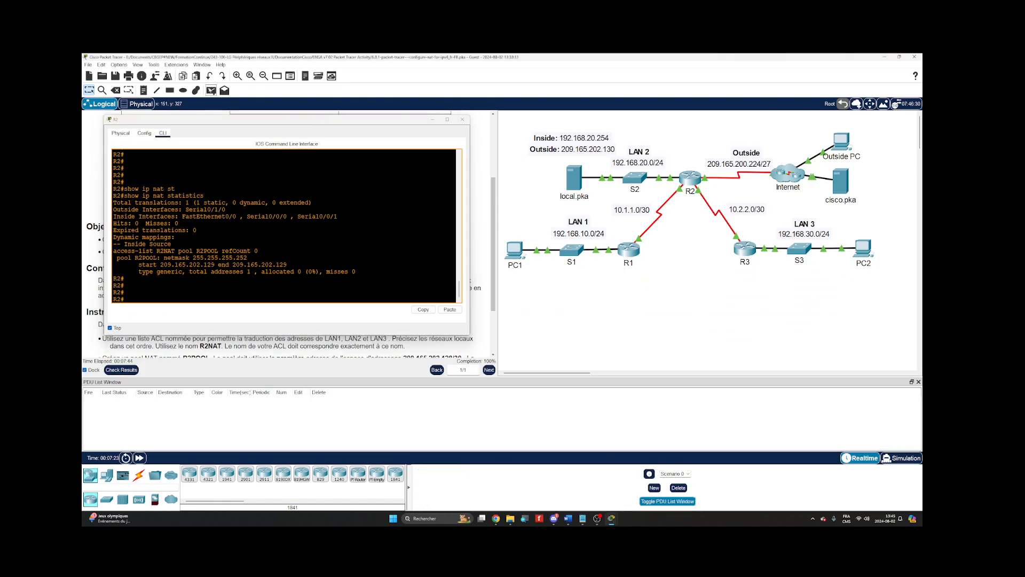
Send one simple PDU from PC1 to cisco.pka and another from PC2 to cisco.pka.
left_click(211, 90)
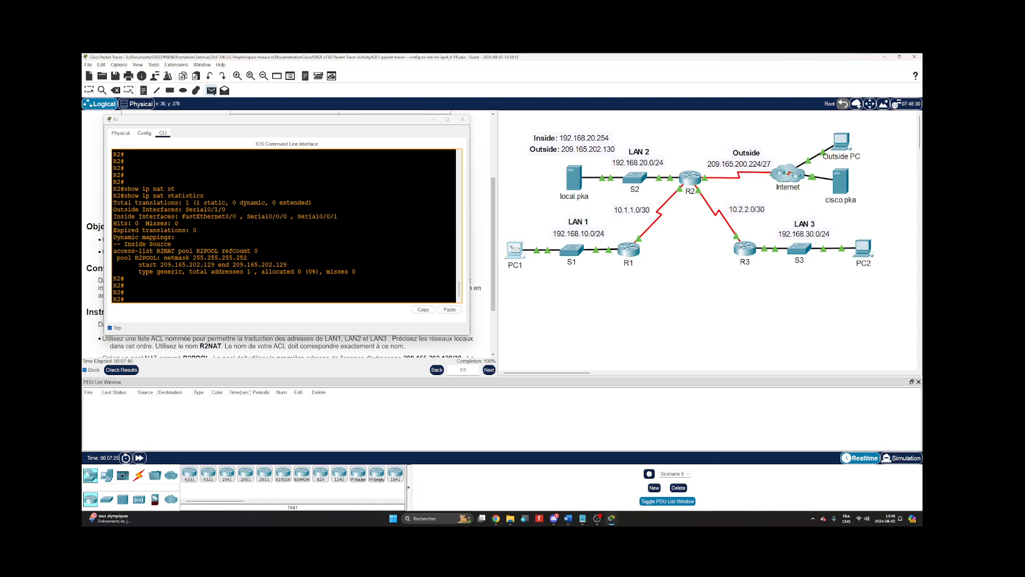
left_click(517, 248)
left_click(842, 186)
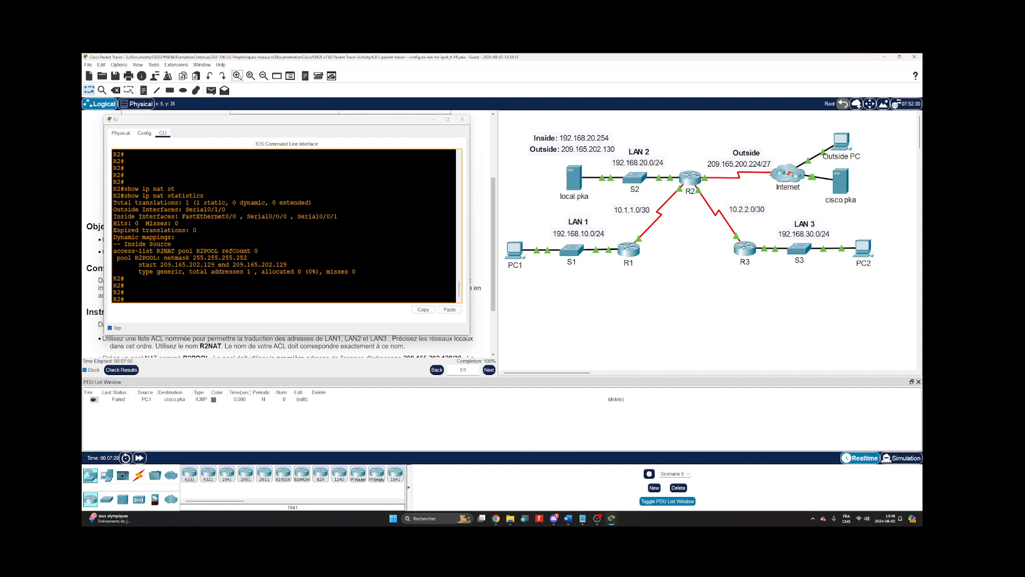
left_click(211, 90)
left_click(864, 249)
left_click(841, 181)
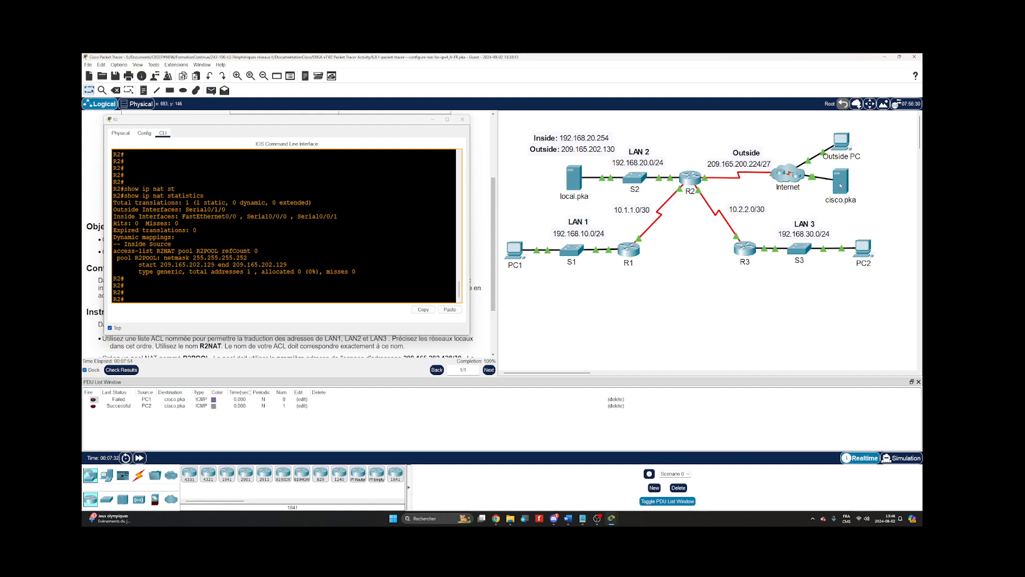
Send a simple PDU from Outside PC to the local.pka server.
left_click(211, 90)
left_click(844, 142)
left_click(572, 183)
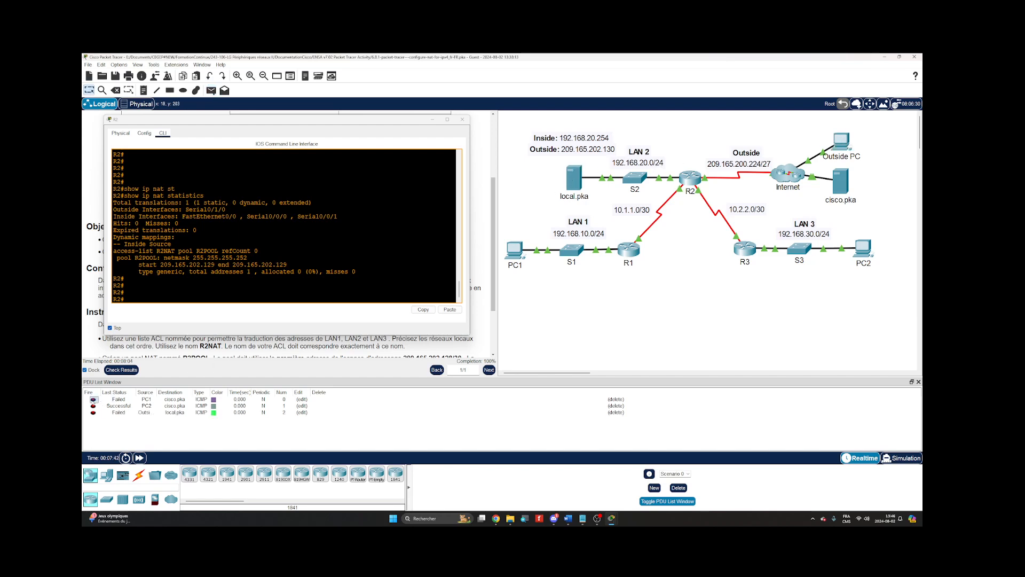
Resend the PC1 and Outside PC simple PDUs, widen the source column, and delete the Outside PC to local.pka PDU.
left_click(93, 398)
left_click(93, 412)
left_click_drag(156, 393, 185, 410)
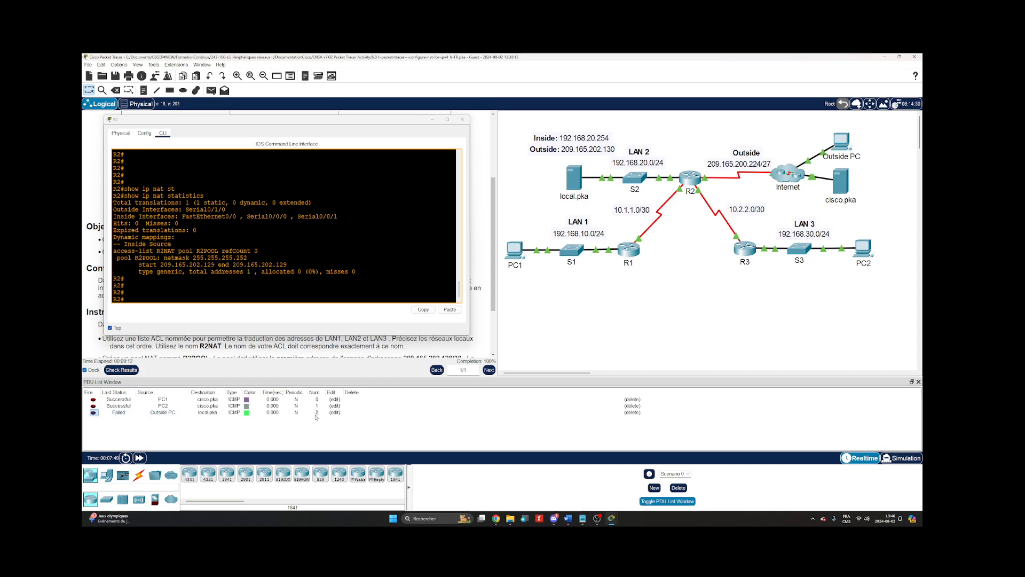
left_click(632, 413)
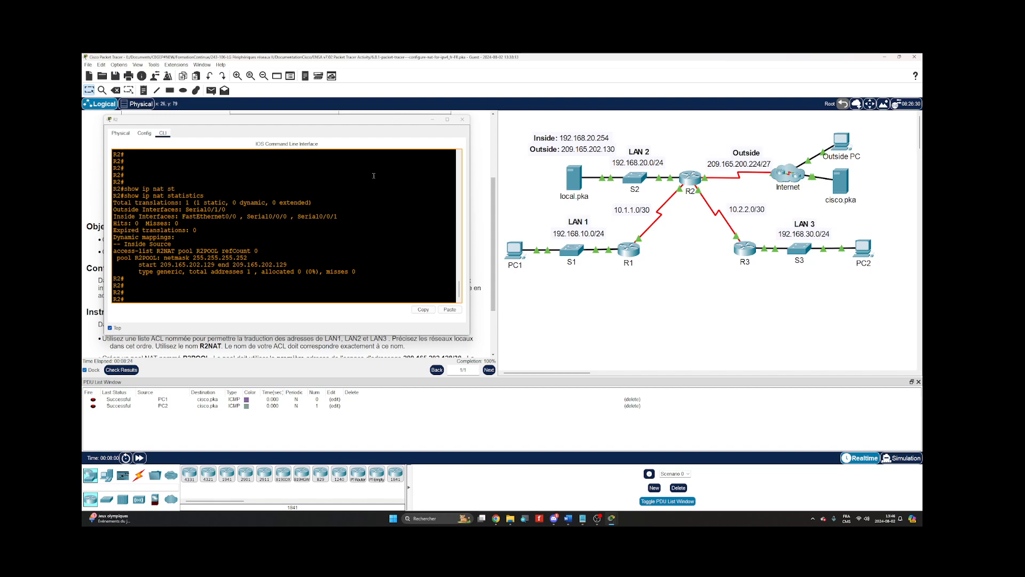
Move the R2 window down slightly and display its NAT statistics again with show ip nat statistics.
left_click_drag(328, 124, 332, 138)
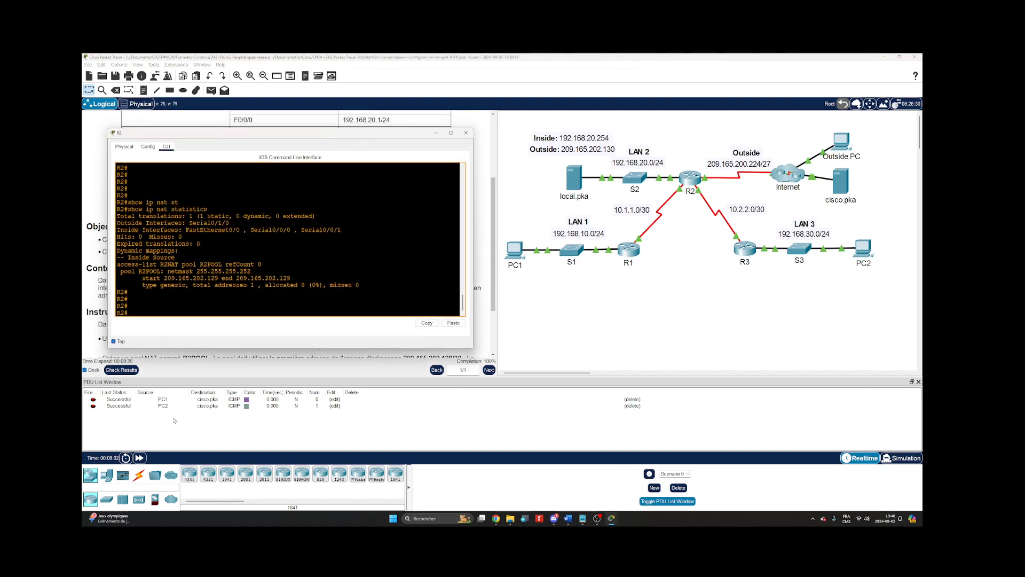
key("Up")
key("Return")
key("Return")
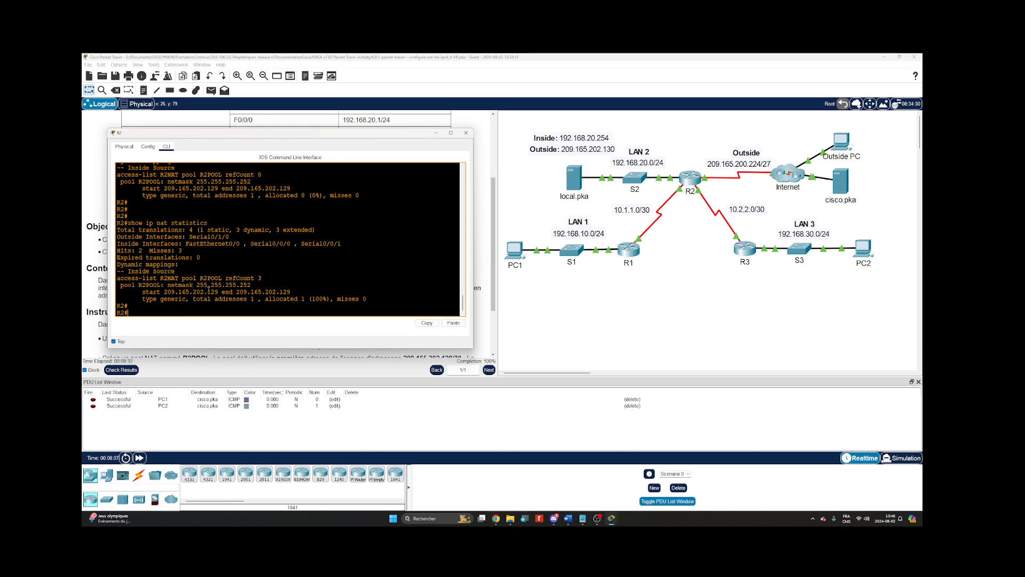
key("Return")
Display R2's NAT translation table with show ip nat translations.
key("Up")
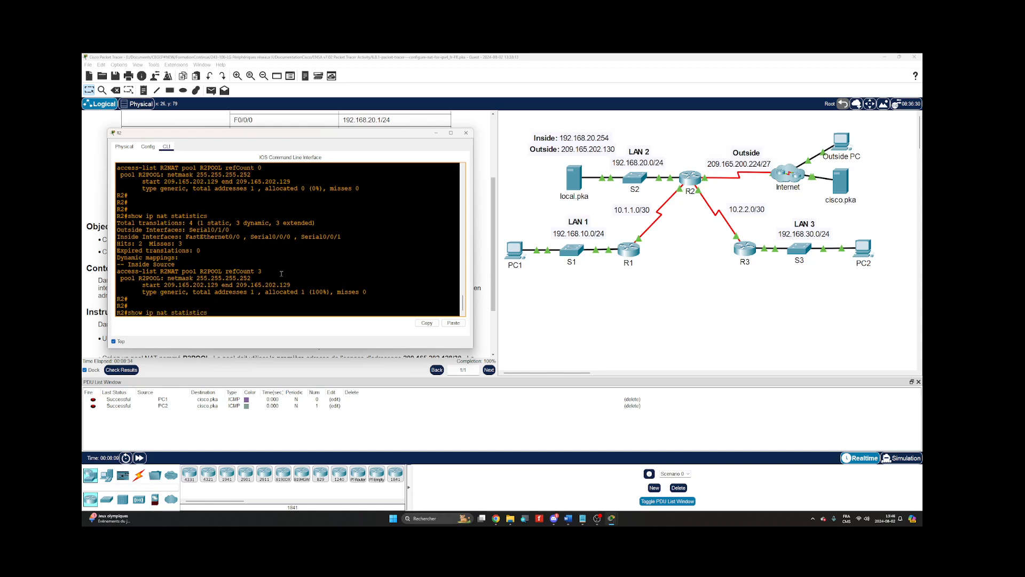
key("BackSpace")
key("BackSpace")
key("BackSpace")
key("BackSpace")
key("BackSpace")
key("BackSpace")
key("BackSpace")
key("BackSpace")
key("BackSpace")
key("BackSpace")
type("tra")
key("Tab")
key("Return")
key("Return")
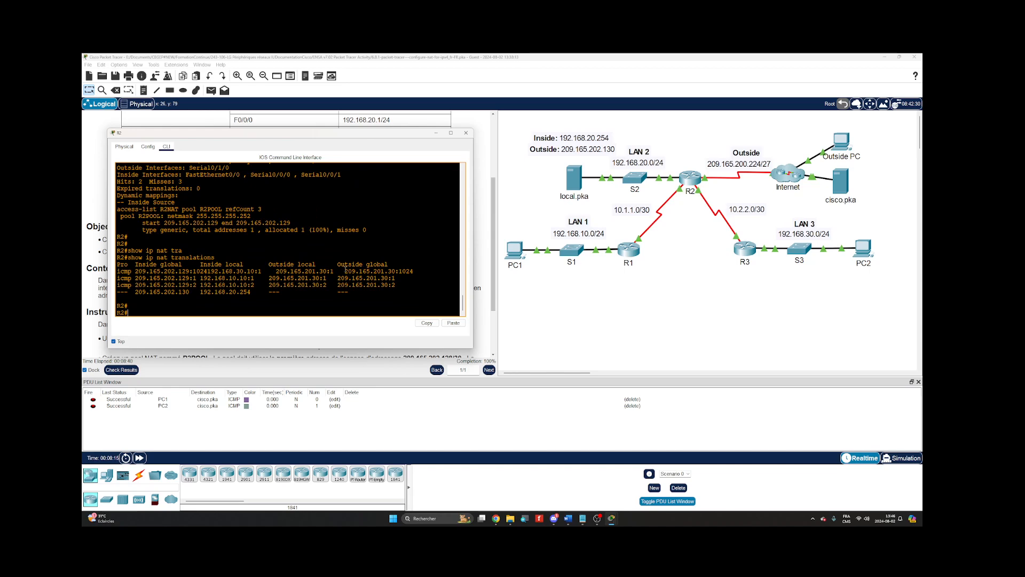
Open PC1, widen and move its window below the topology, and start its Web Browser.
left_click(521, 249)
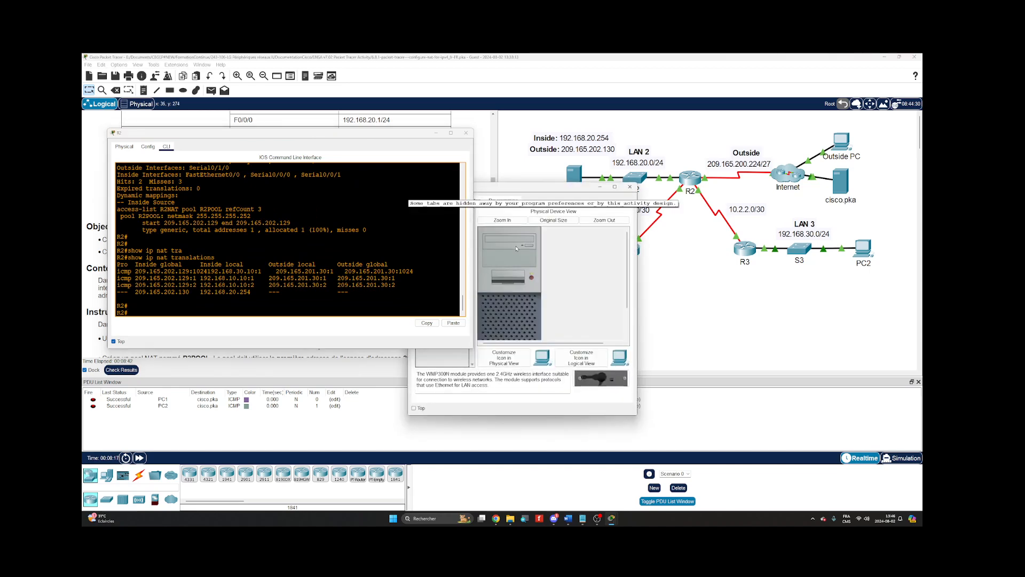
left_click_drag(506, 192, 614, 245)
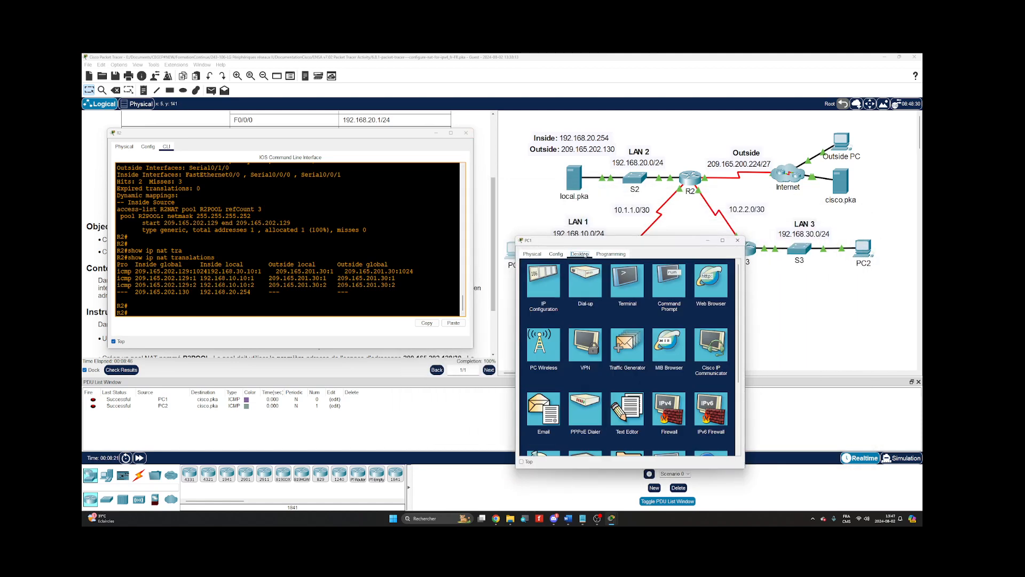
left_click(580, 254)
left_click_drag(745, 305, 811, 305)
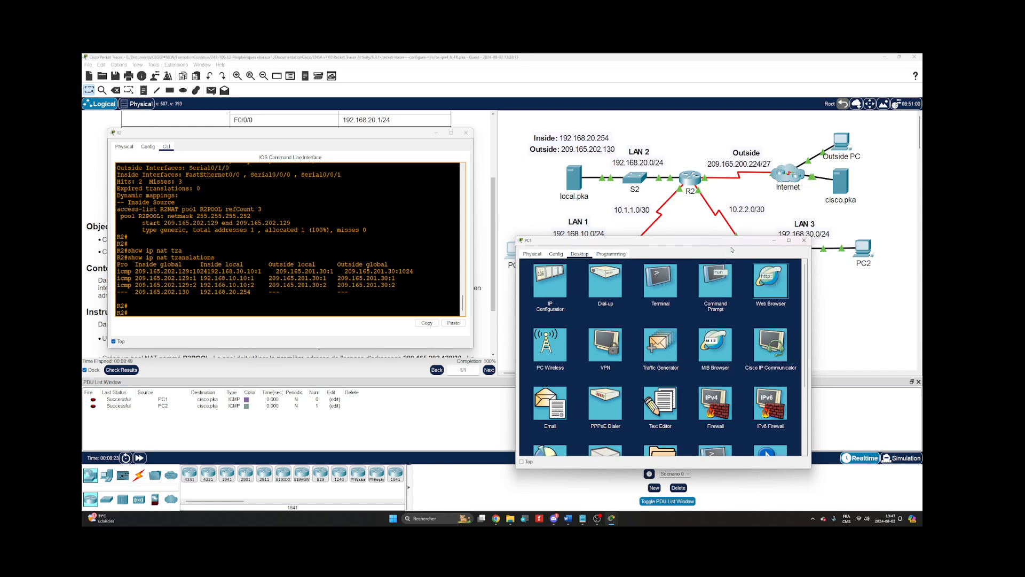
left_click_drag(732, 249, 731, 268)
left_click(770, 300)
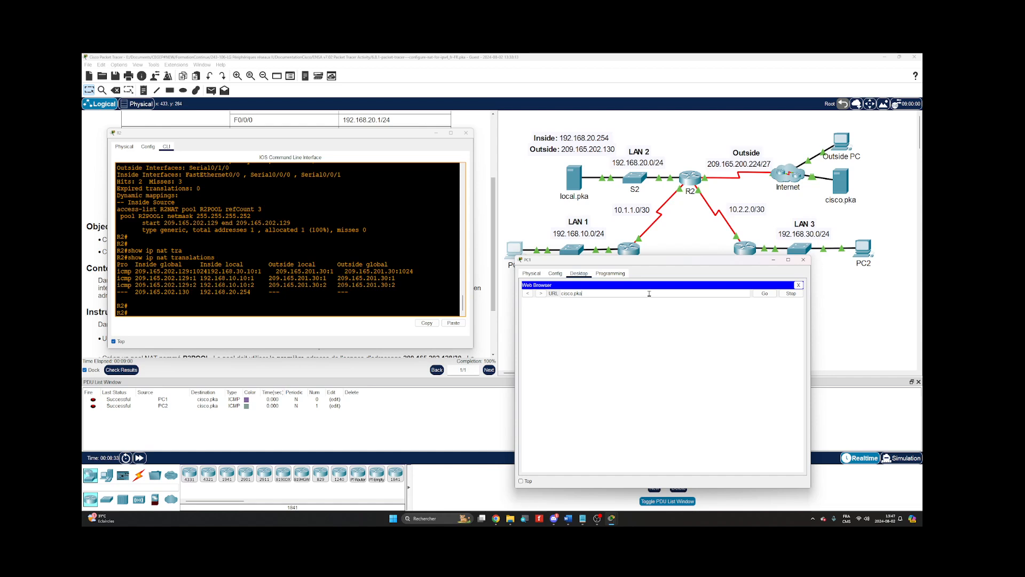
Load cisco.pka in PC1's Web Browser, shift the PC1 and R2 windows lower, and close PC1.
key("Return")
left_click_drag(645, 263, 659, 274)
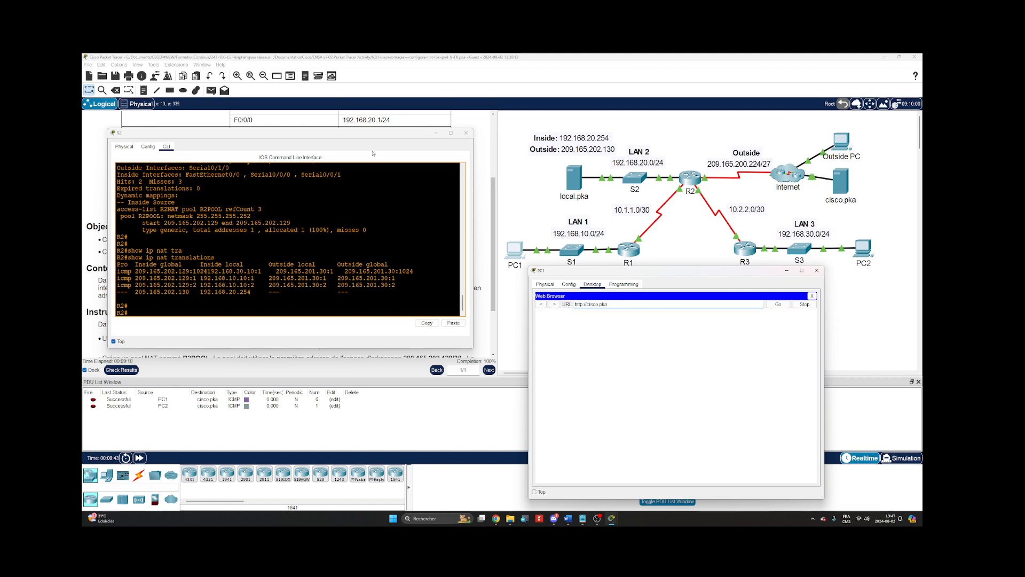
left_click_drag(367, 136, 372, 232)
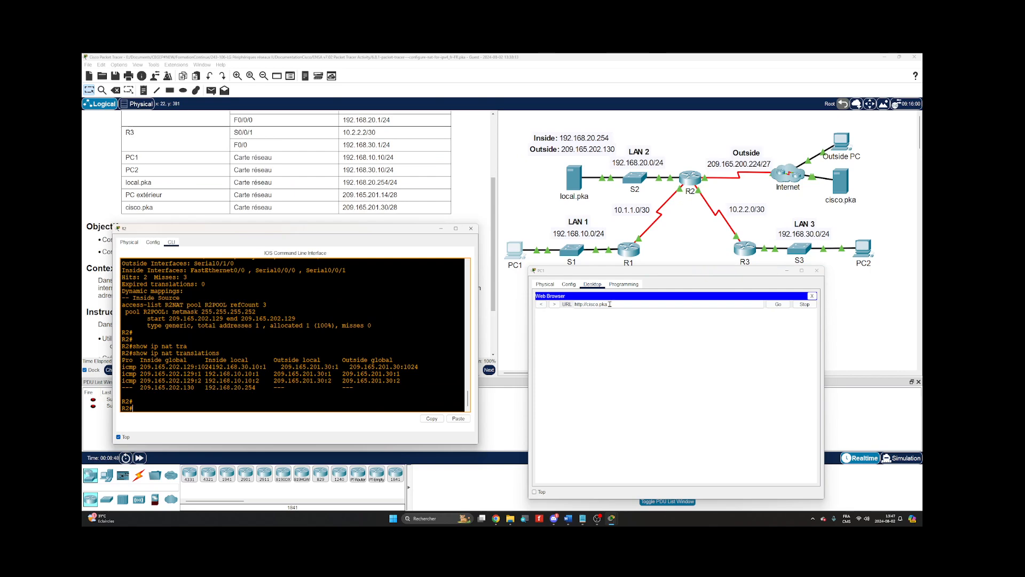
key("Return")
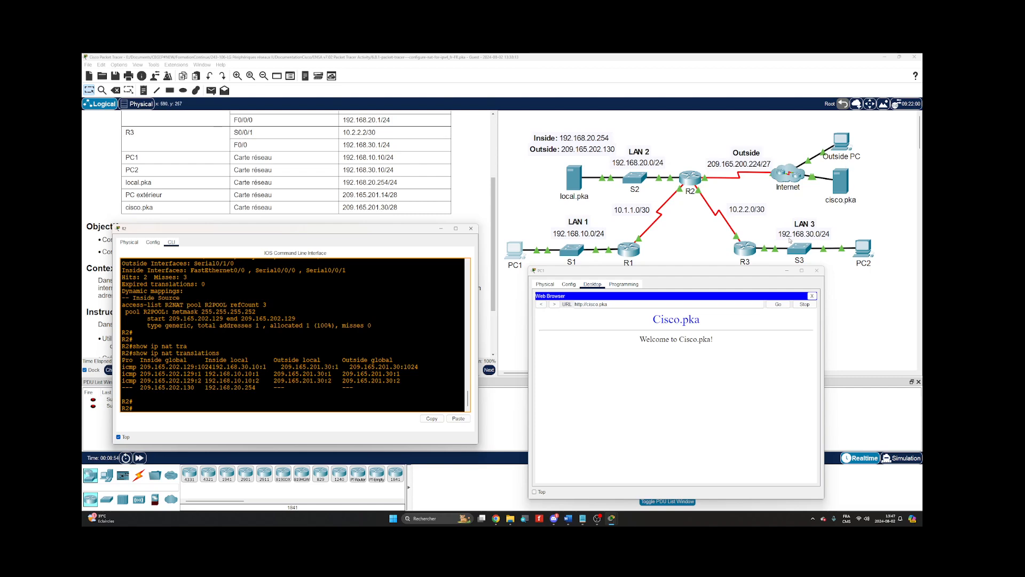
left_click(817, 270)
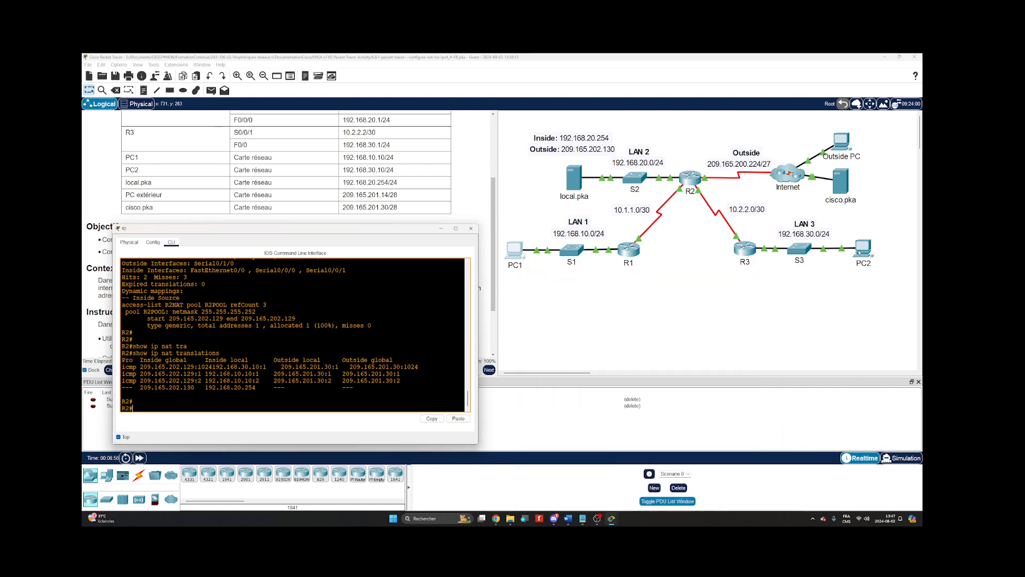
Open PC2, move its window clear of the topology, and load cisco.pka in its Web Browser.
left_click(861, 250)
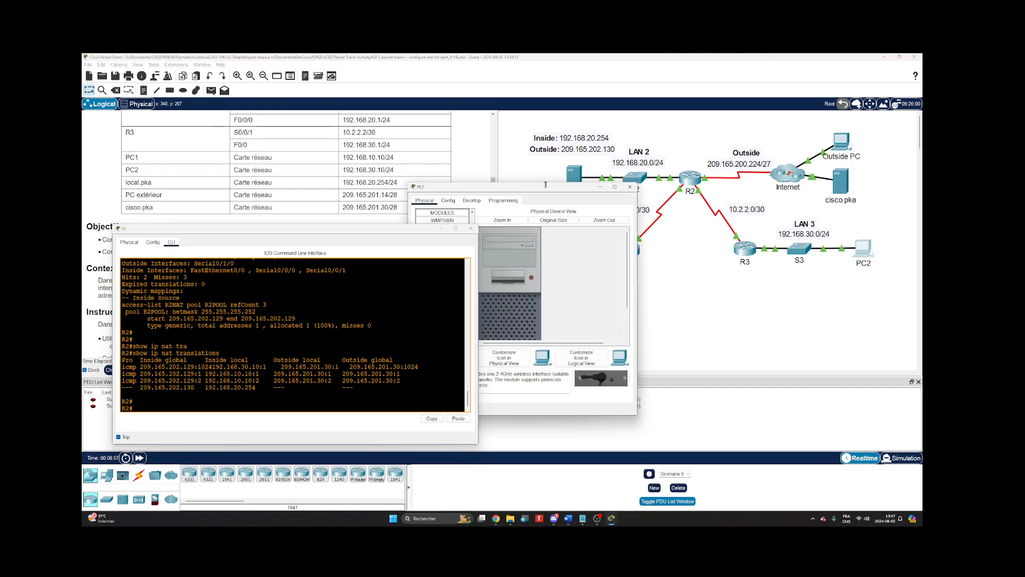
left_click_drag(545, 184, 682, 262)
left_click(609, 278)
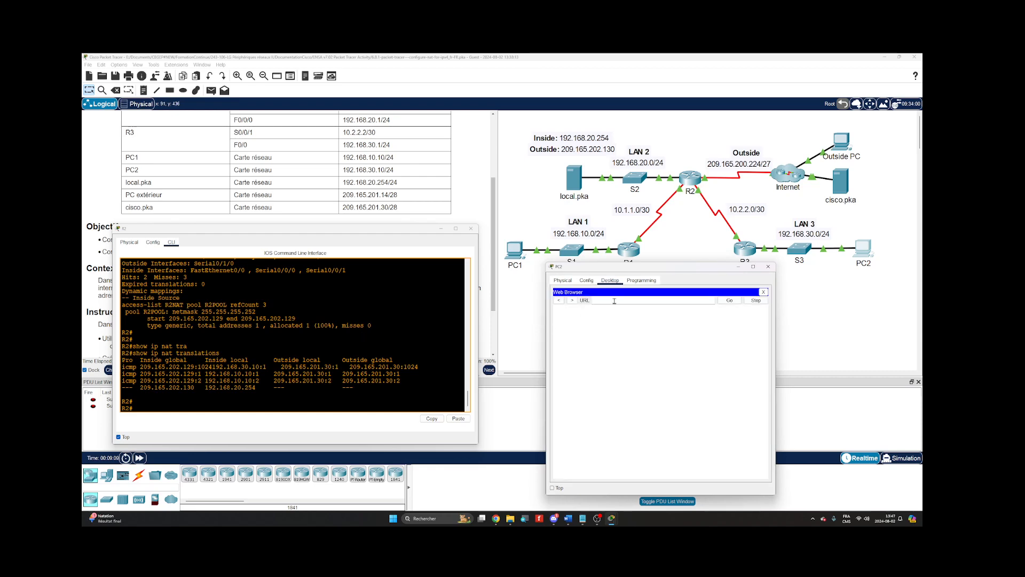
left_click(613, 299)
type("cisco.pka")
key("Return")
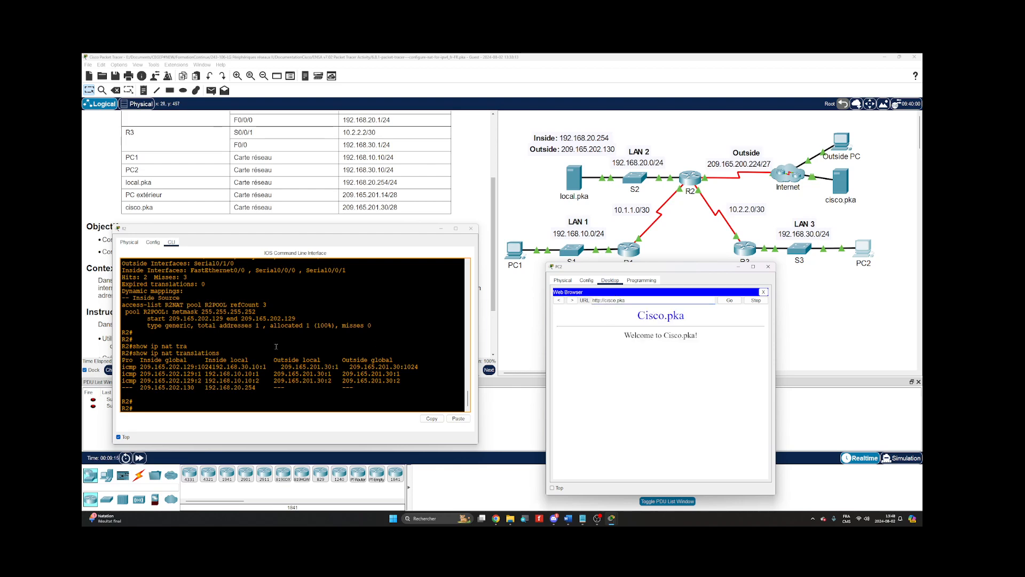
Display R2's NAT translations again to examine the entries for the web traffic from PC1 and PC2.
left_click(286, 341)
key("Return")
key("Return")
key("Up")
key("Return")
key("Return")
key("Return")
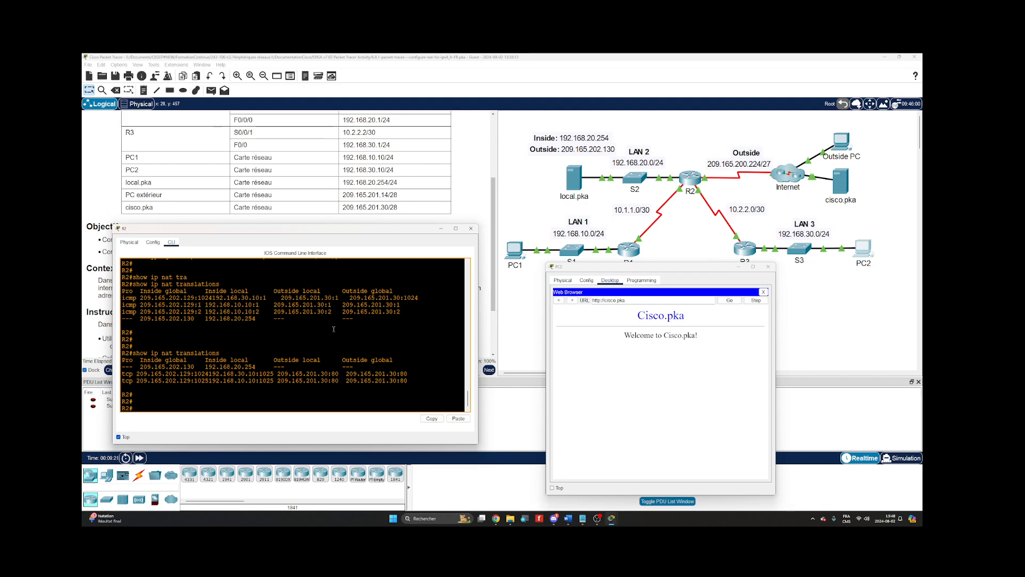
scroll(335, 316, "up", 2)
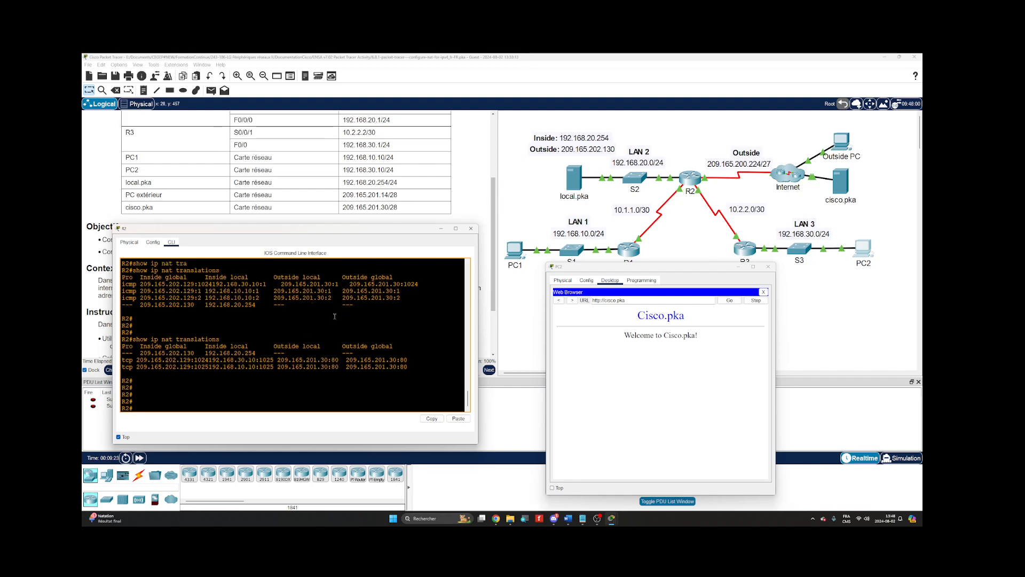
Add blank prompt lines in R2's console and rerun show ip nat statistics.
key("Return")
key("Return")
key("Return")
key("Return")
key("Up")
key("Up")
key("Up")
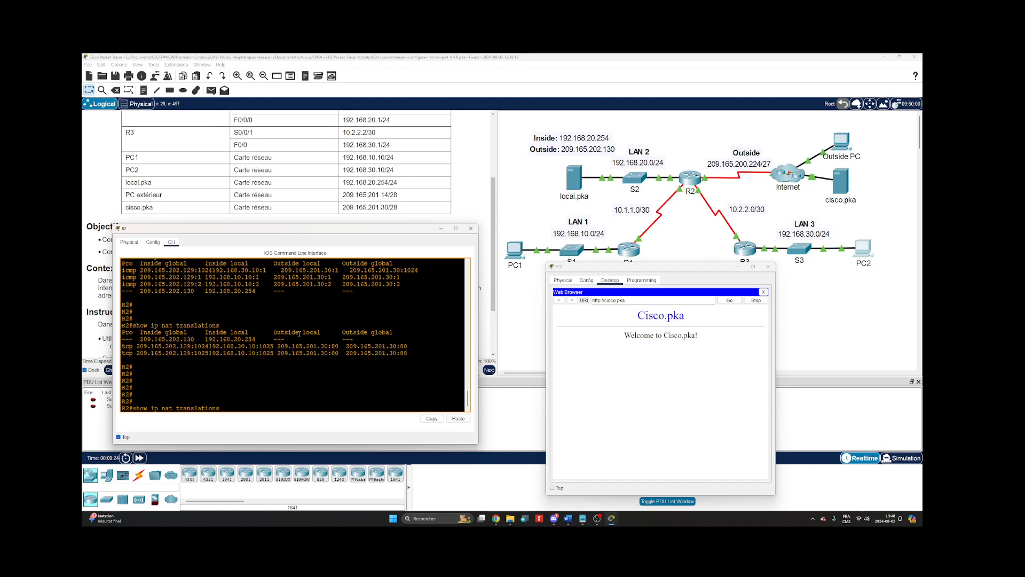
key("Up")
key("Return")
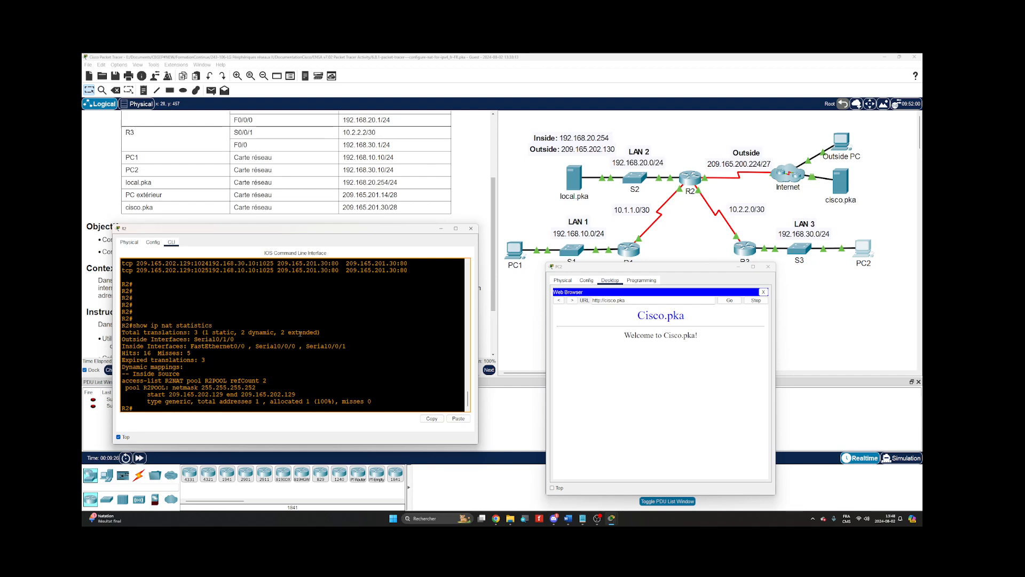
key("Return")
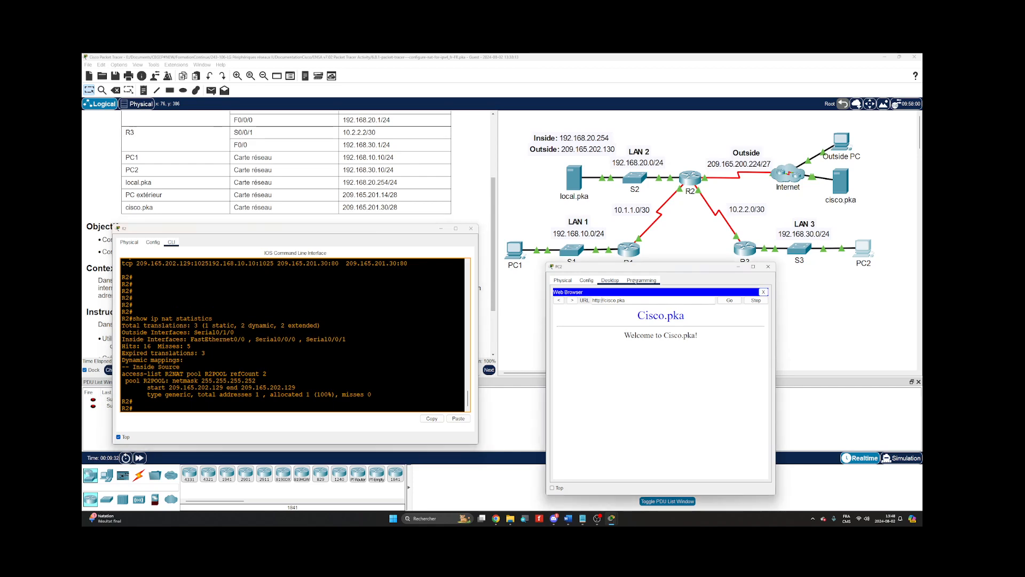
type("s")
left_click(370, 341)
key("Return")
key("Return")
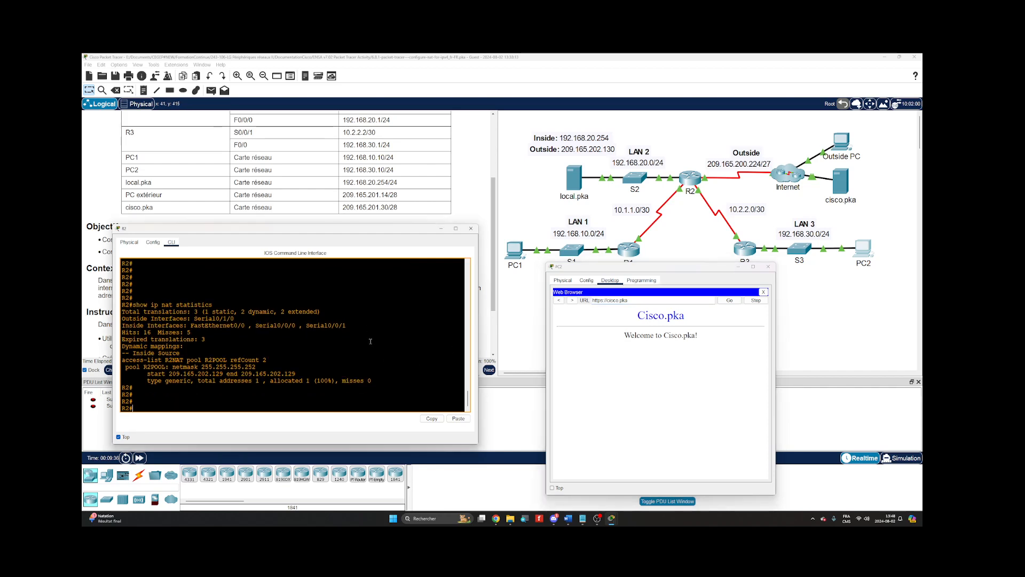
type("show ip nat translations")
key("Return")
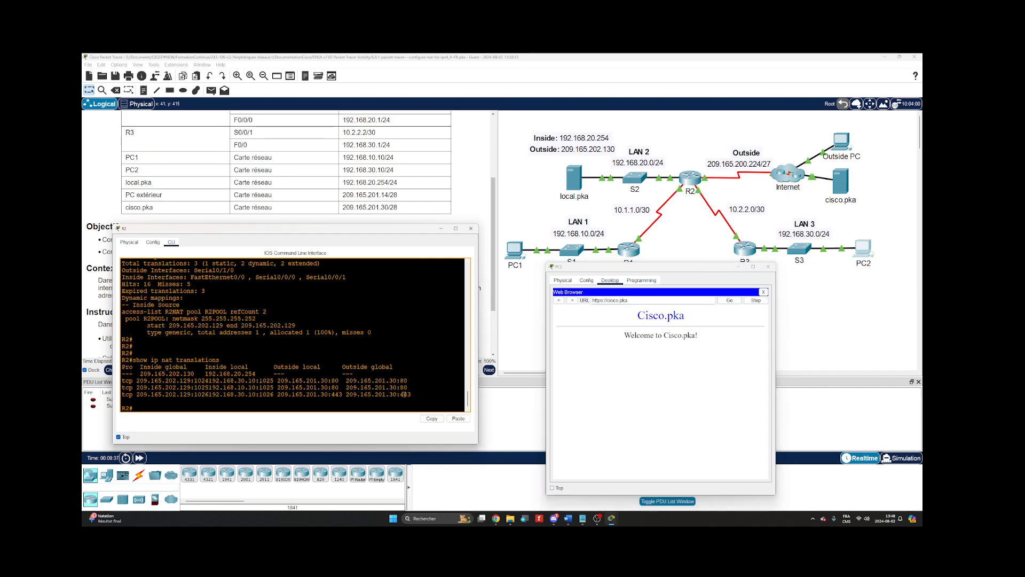
left_click(768, 266)
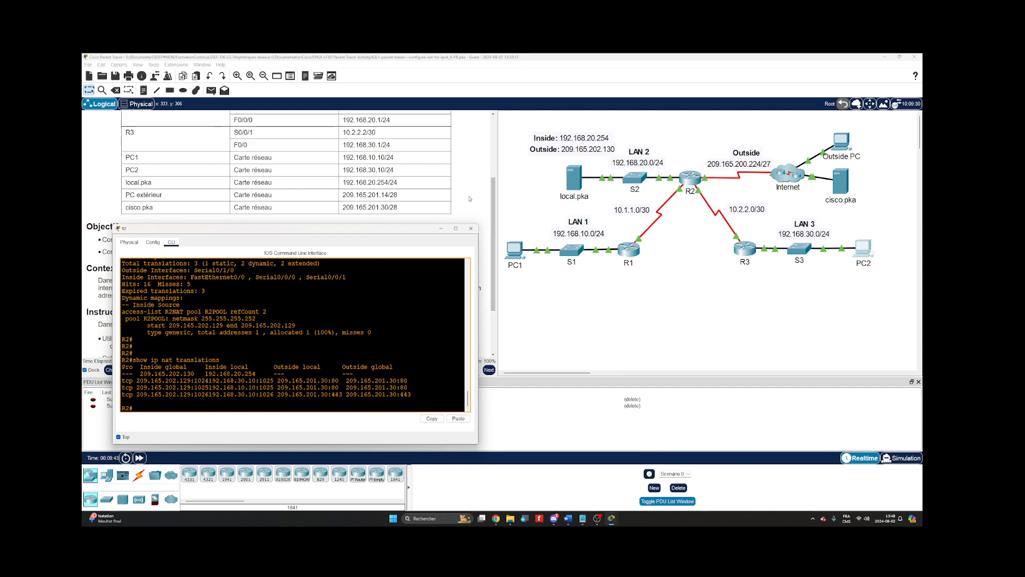
Open Outside PC in a widened window beside R2 and ping 209.165.202.130 from its Command Prompt.
left_click(836, 140)
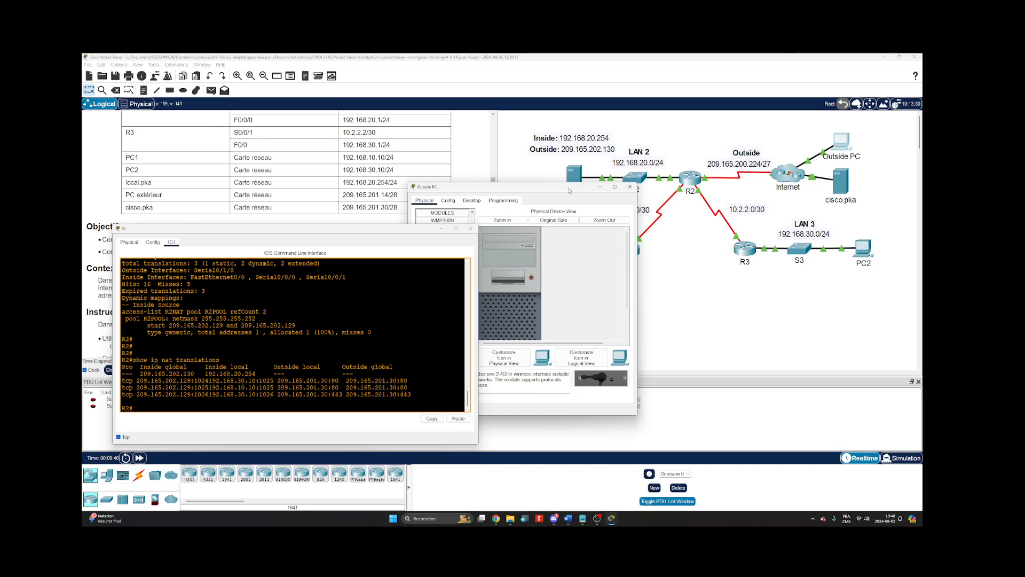
left_click_drag(572, 184, 742, 262)
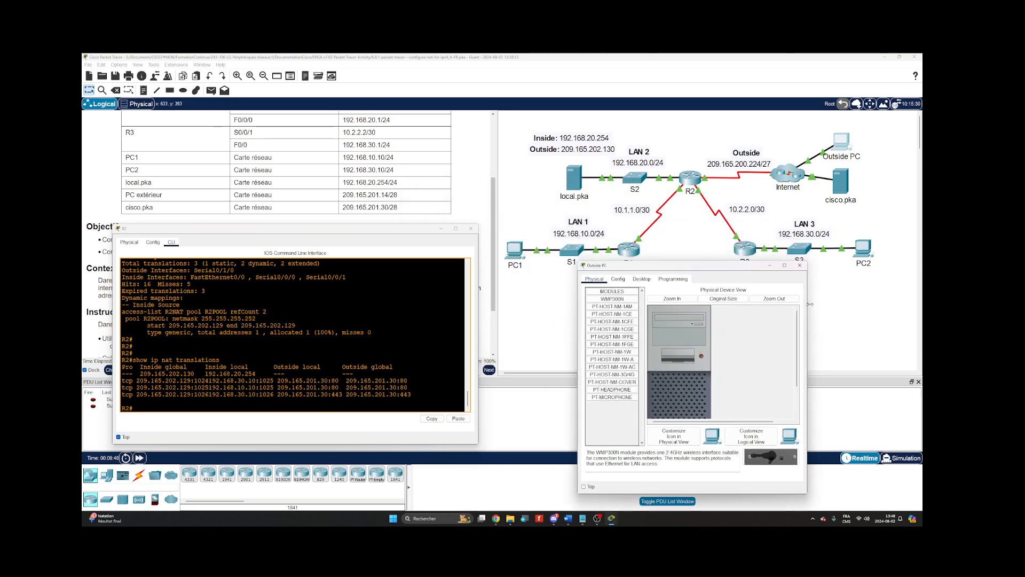
left_click_drag(807, 306, 868, 306)
left_click(640, 279)
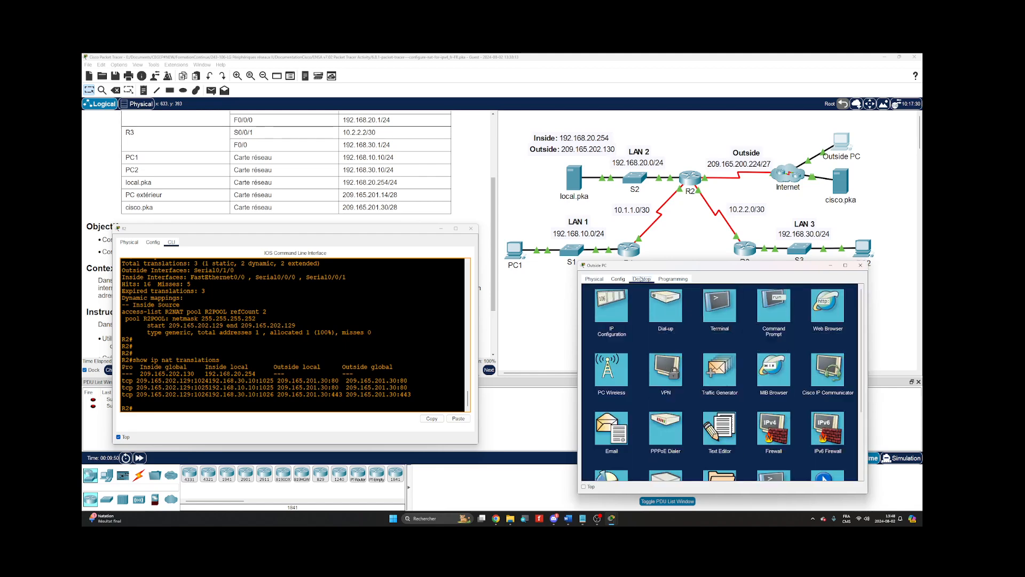
left_click(764, 307)
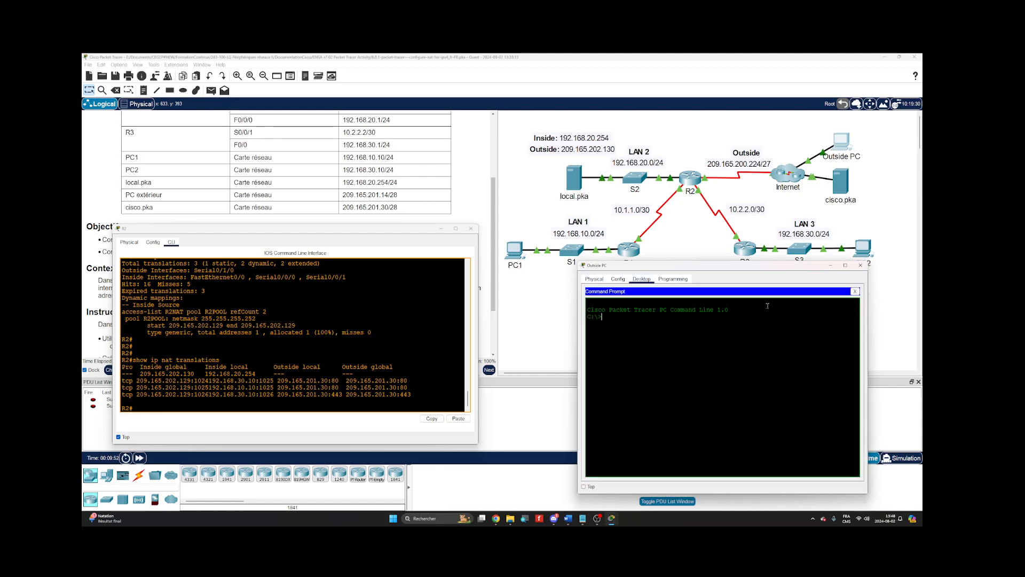
type("ping 209.165.202.130")
key("Return")
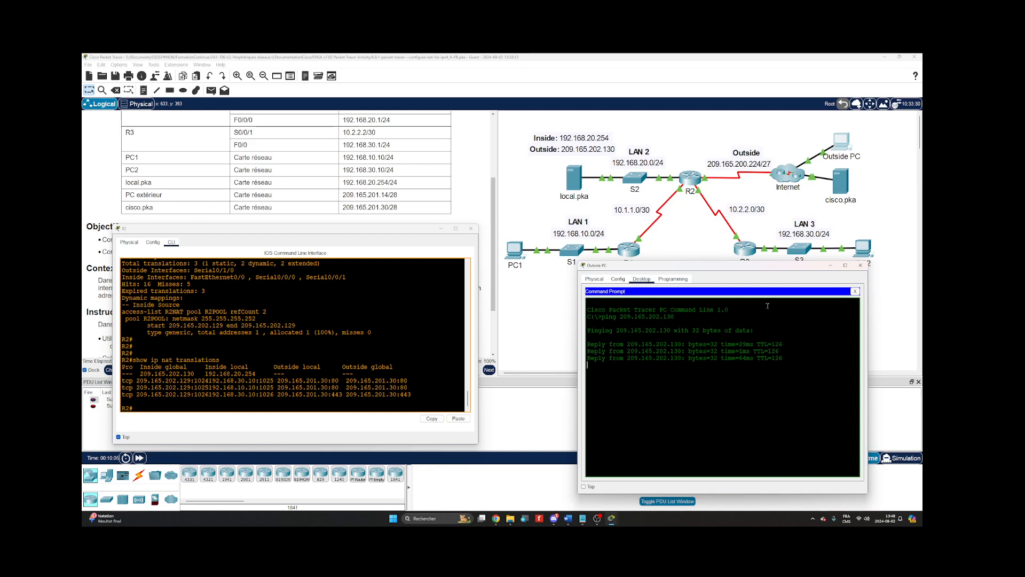
Ping local.pka by name from Outside PC's Command Prompt.
key("Return")
key("Up")
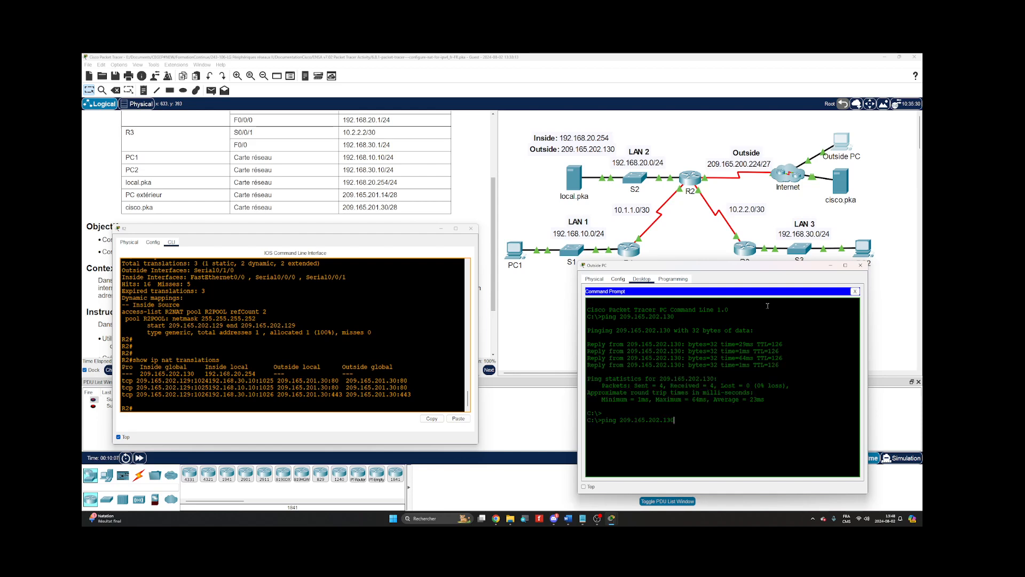
key("Down")
type("ping")
type(" loac")
type("a")
key("BackSpace")
type("al.pka")
key("Return")
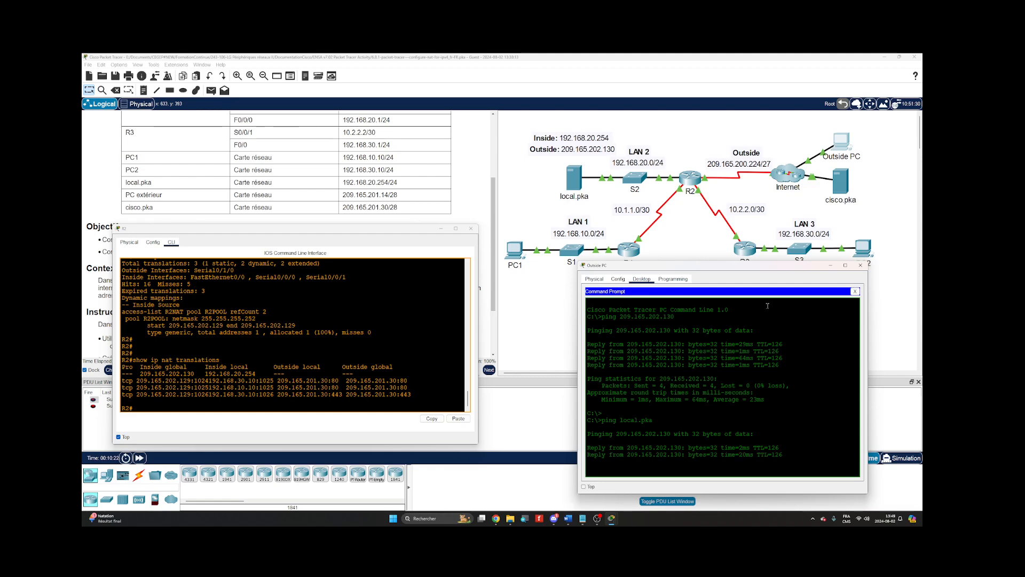
left_click(855, 291)
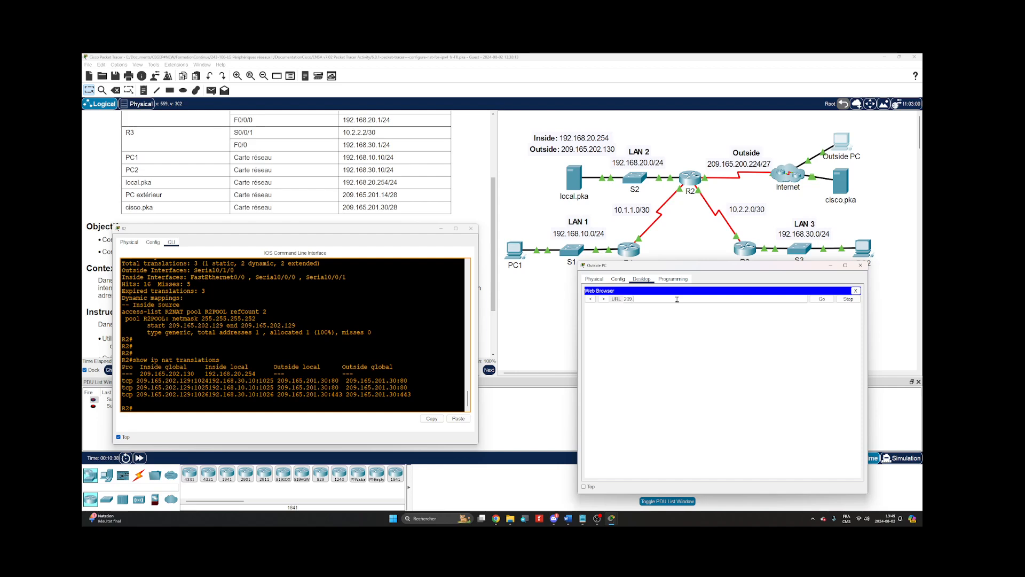
type("202.130")
key("Return")
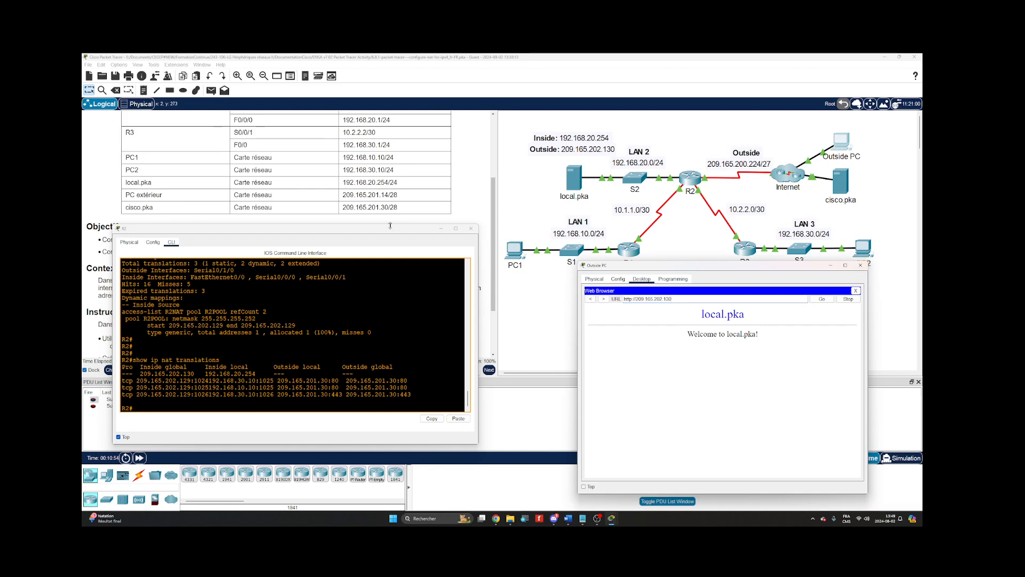
Move the R2 window up clear of the activity text and run show ip nat statistics in its CLI.
left_click_drag(390, 225, 390, 194)
key("Return")
key("Return")
key("Return")
key("Return")
key("Return")
key("Return")
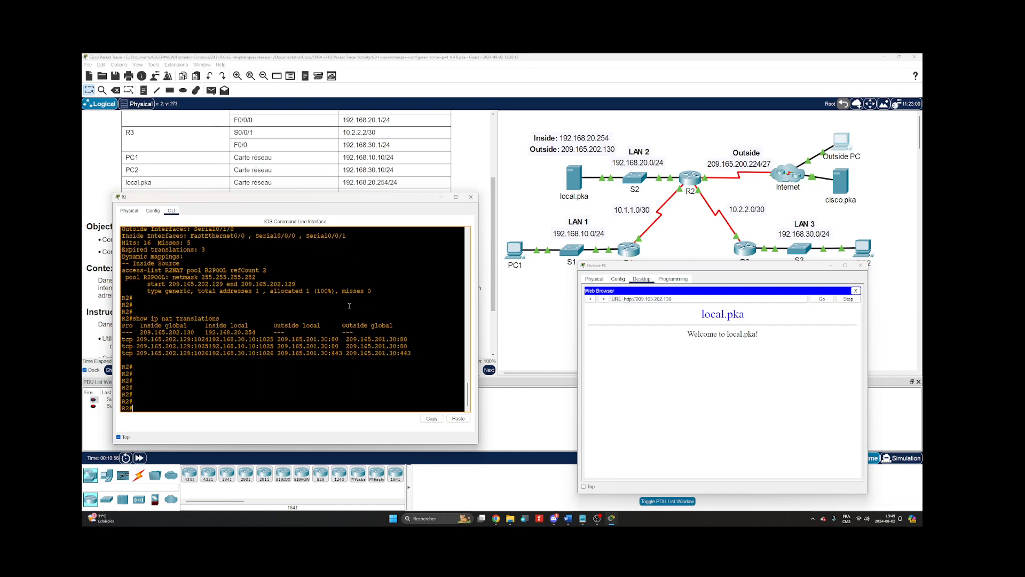
key("Return")
key("Return")
key("Return")
key("Return")
key("Return")
key("Return")
key("Return")
key("Up")
key("Up")
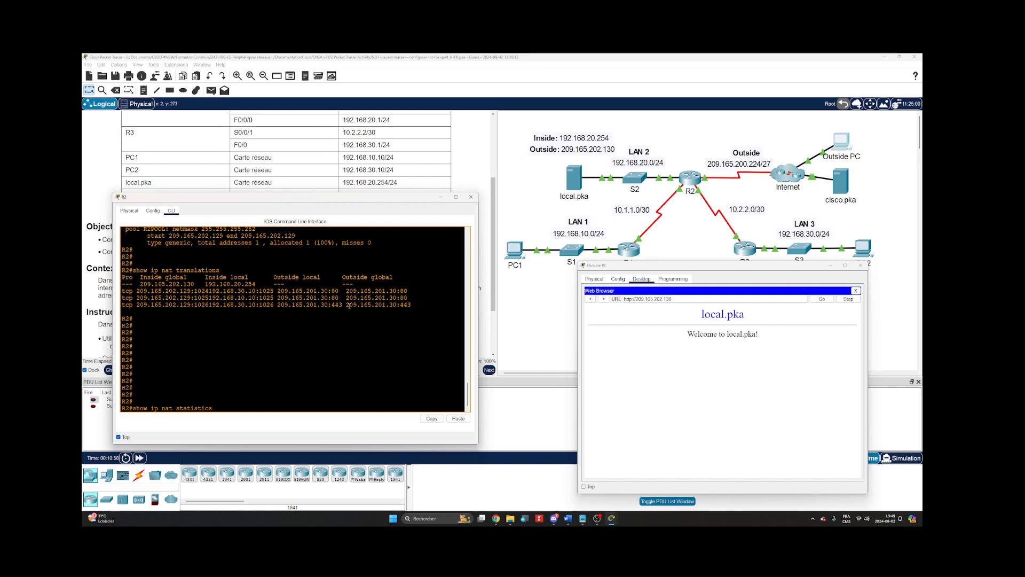
key("Return")
key("Return")
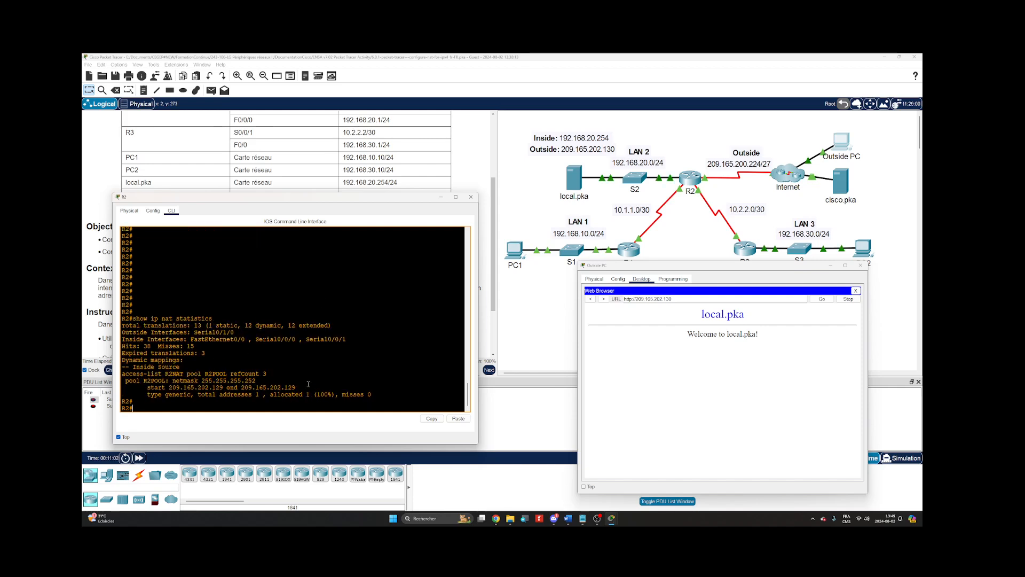
Run show ip nat translations in R2's CLI to examine the entries for the Outside PC traffic.
key("Return")
key("Return")
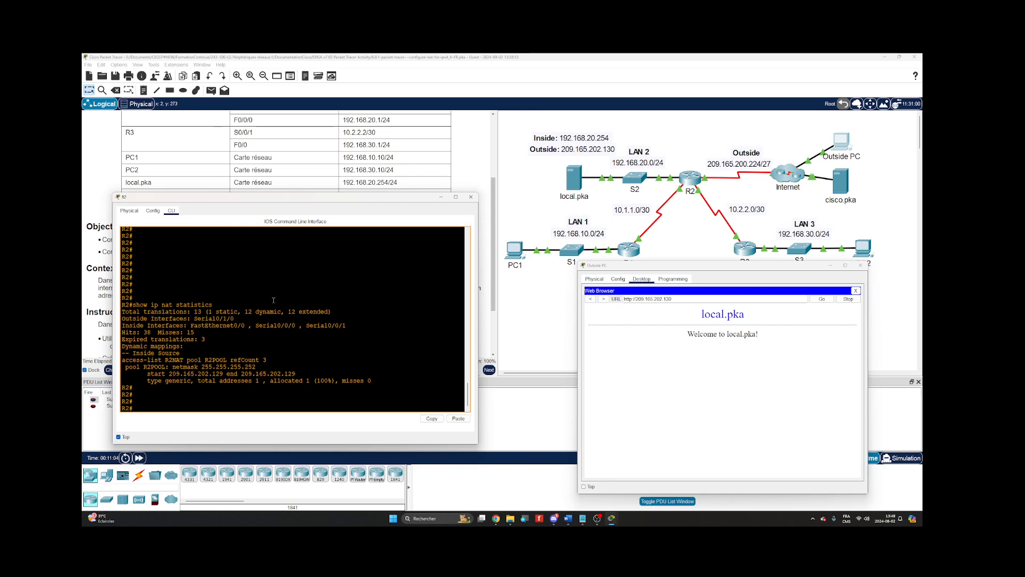
key("Up")
key("Up")
key("Return")
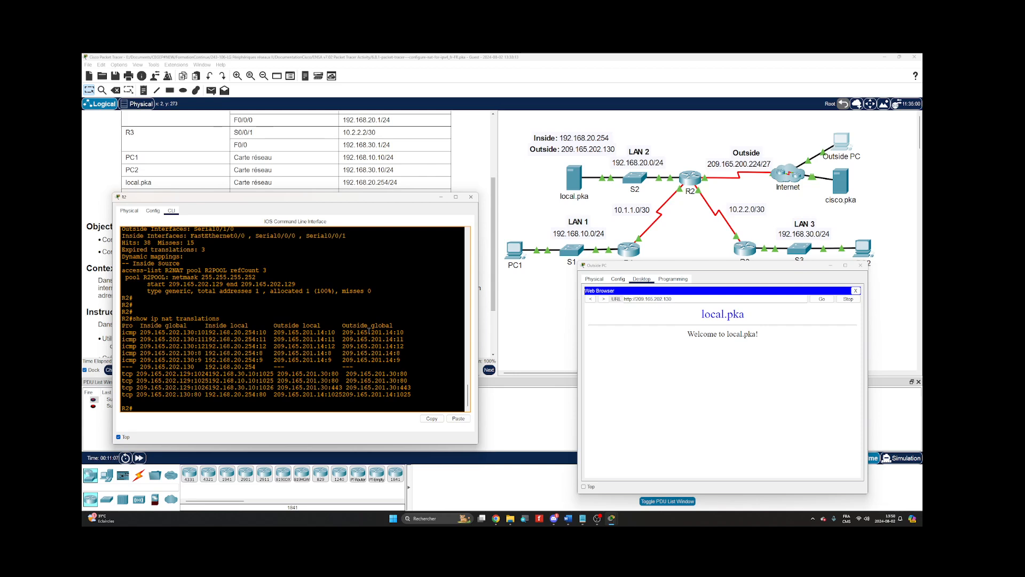
key("Return")
key("Return")
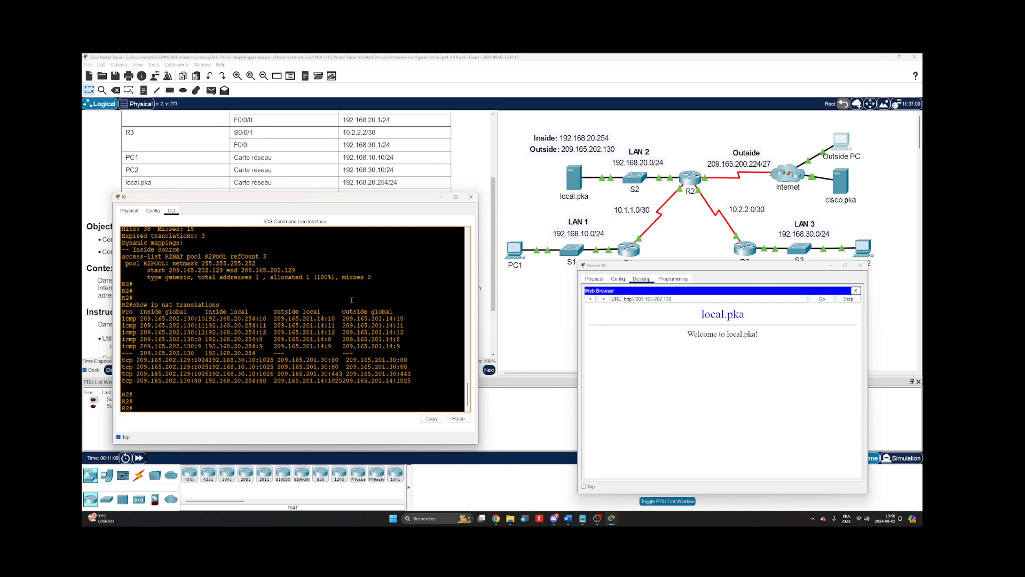
left_click(632, 299)
type("s")
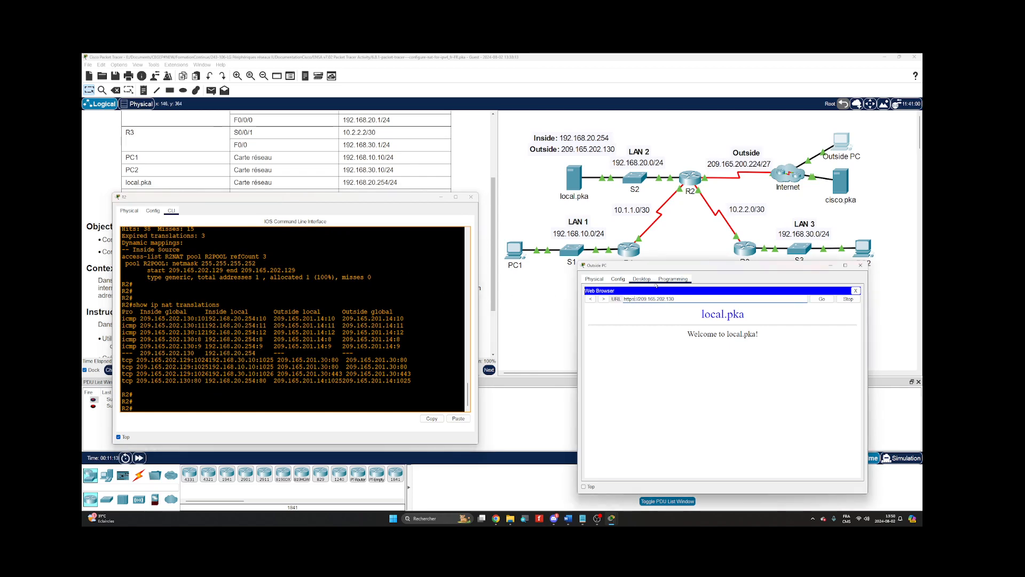
key("Return")
left_click(373, 334)
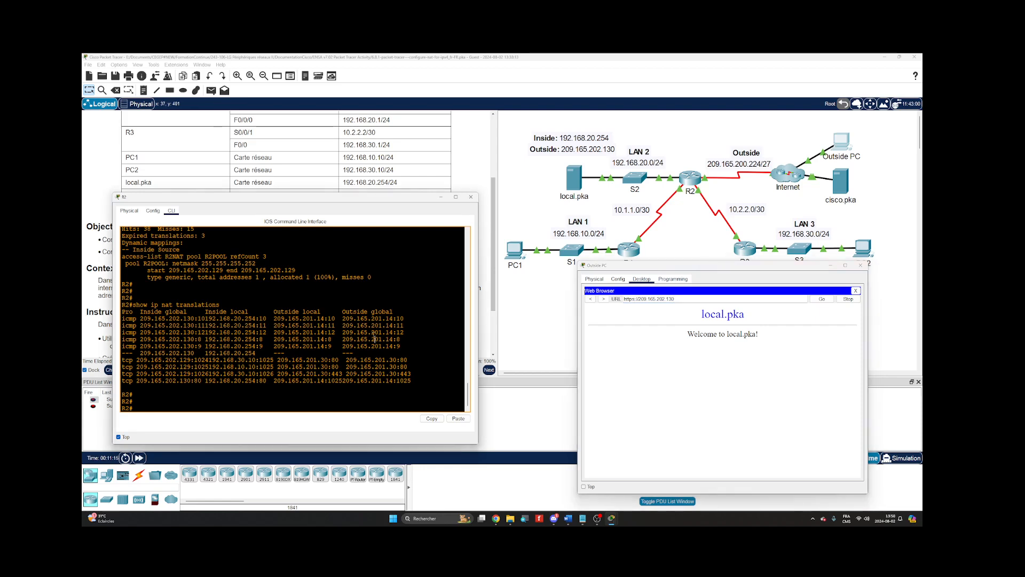
key("Up")
key("Return")
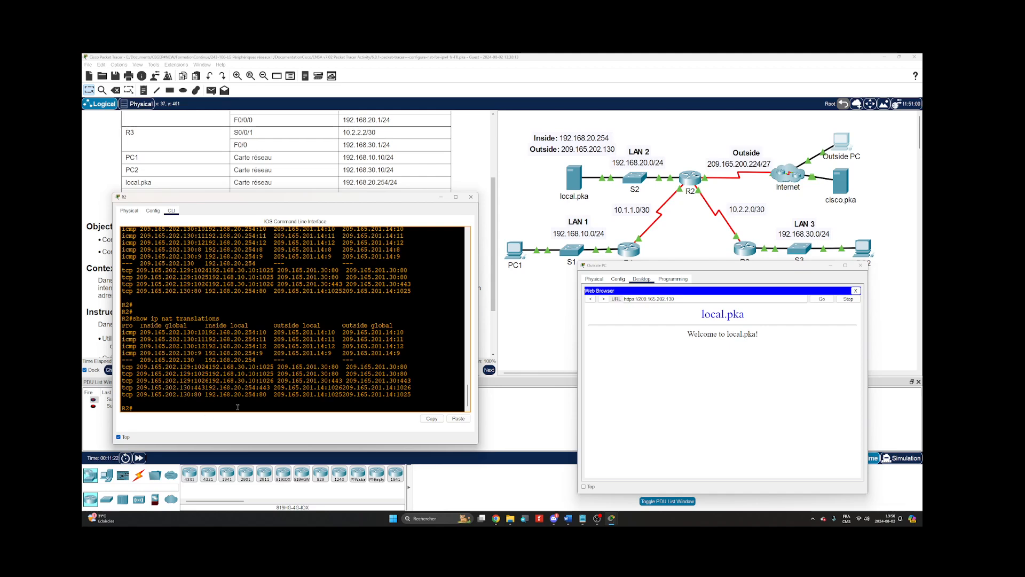
Close the Outside PC and R2 windows and return to the Instructions section of the activity.
left_click_drag(419, 202, 428, 213)
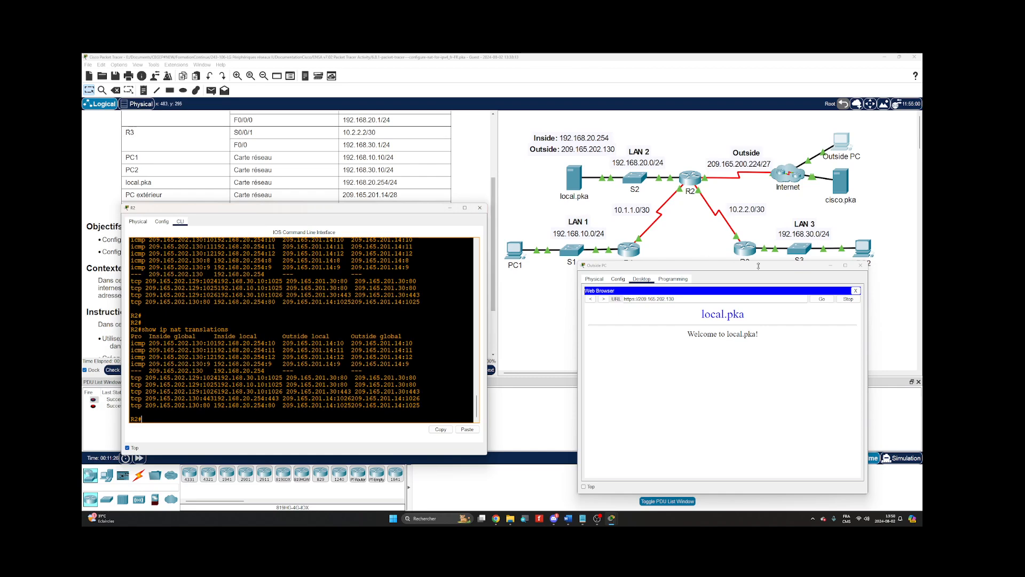
left_click(860, 265)
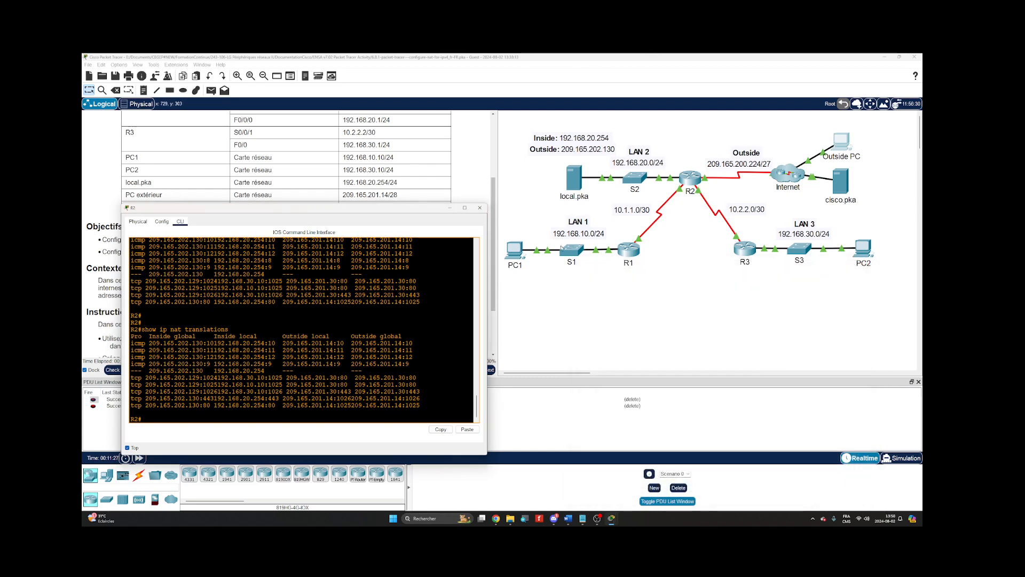
left_click(480, 208)
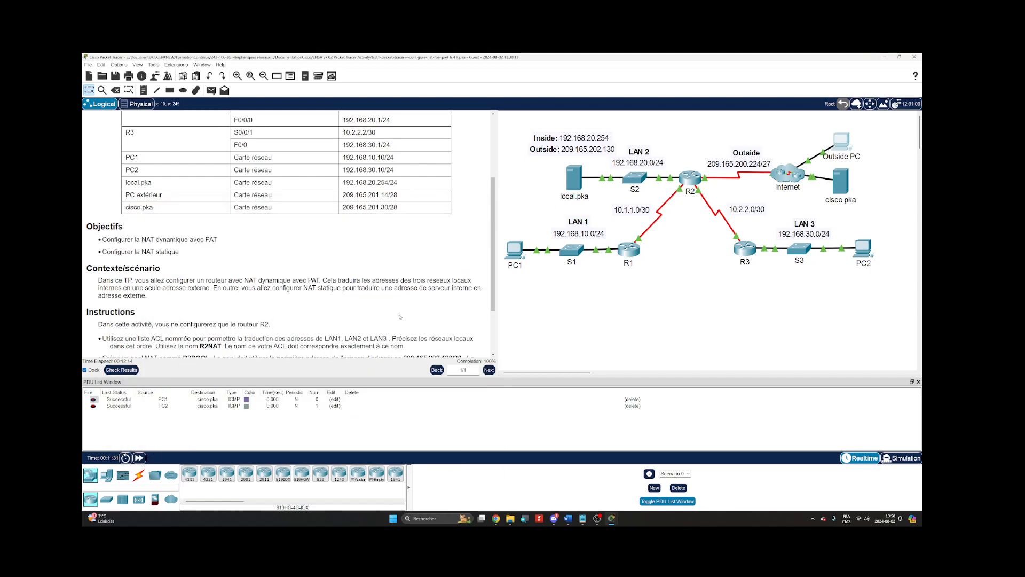
scroll(400, 315, "down", 1)
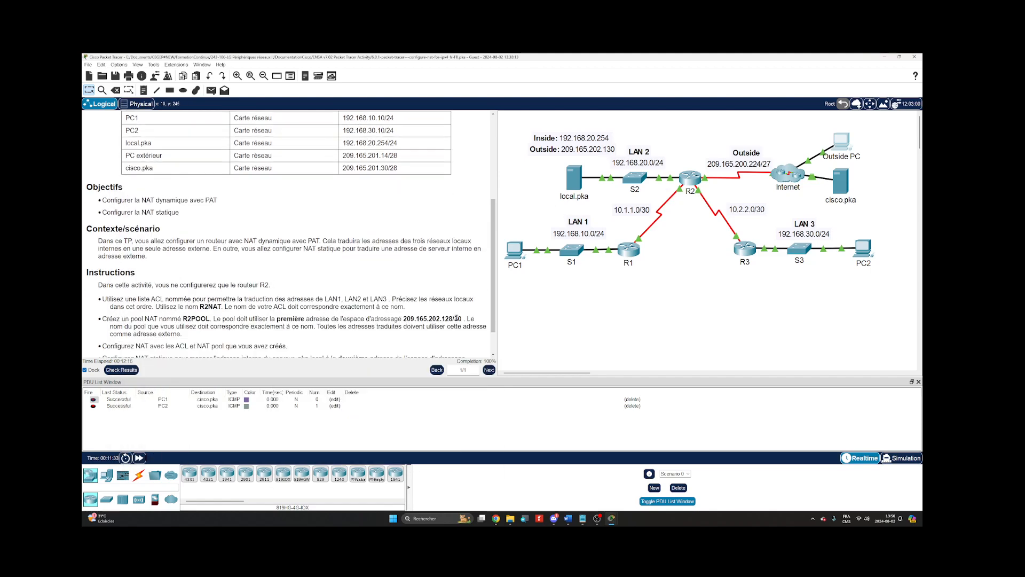